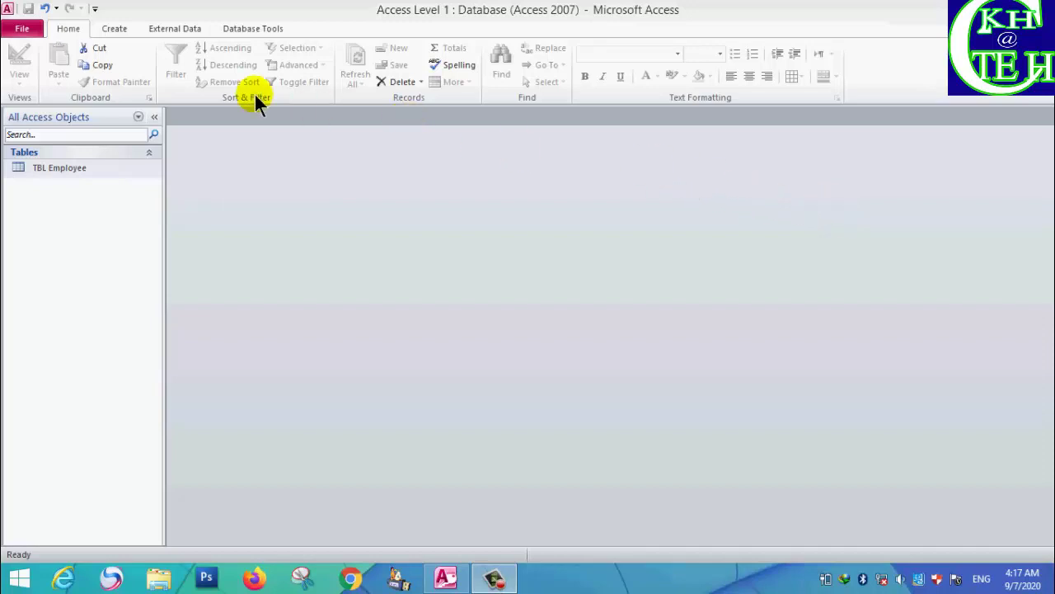
Create a new table in Design View
{"action": "left_click", "coordinate": [113, 25]}
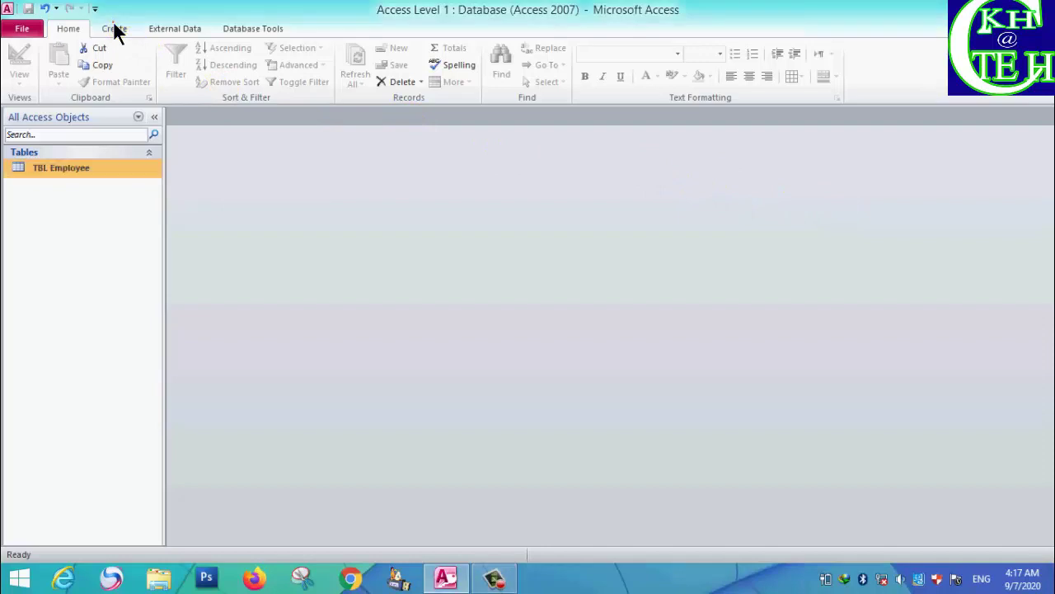
{"action": "left_click", "coordinate": [114, 25]}
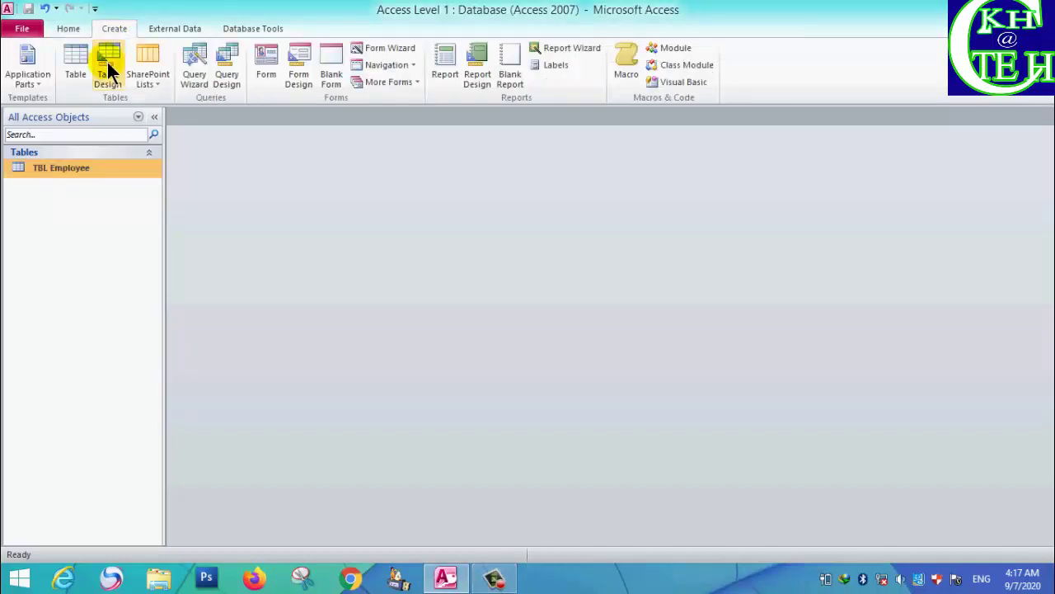
{"action": "left_click", "coordinate": [107, 60]}
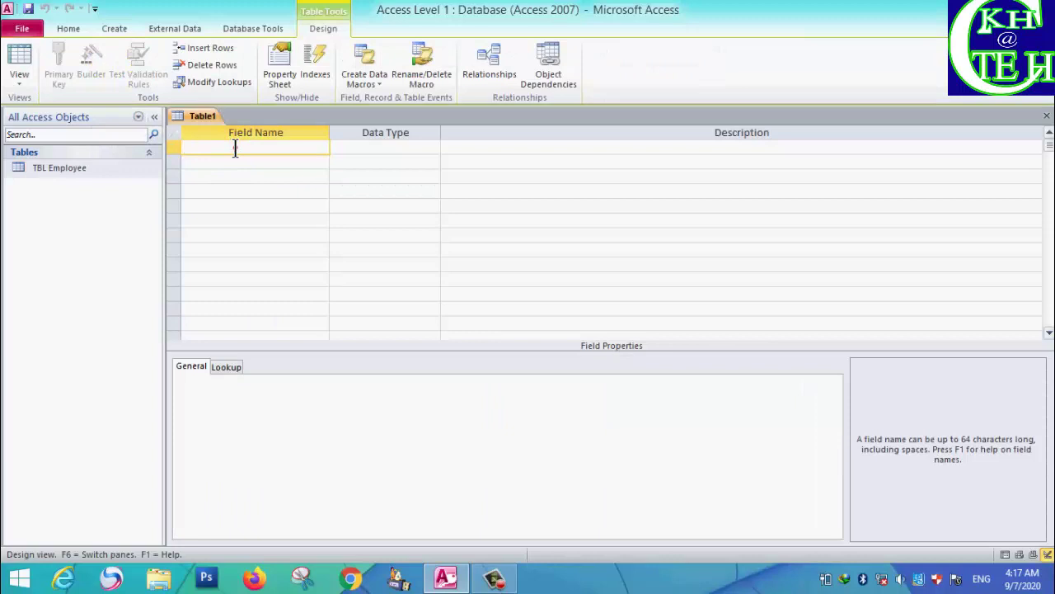
Name the first field Nº and give it the AutoNumber data type
{"action": "left_click", "coordinate": [235, 148]}
{"action": "type", "text": "N"}
{"action": "key", "text": "alt"}
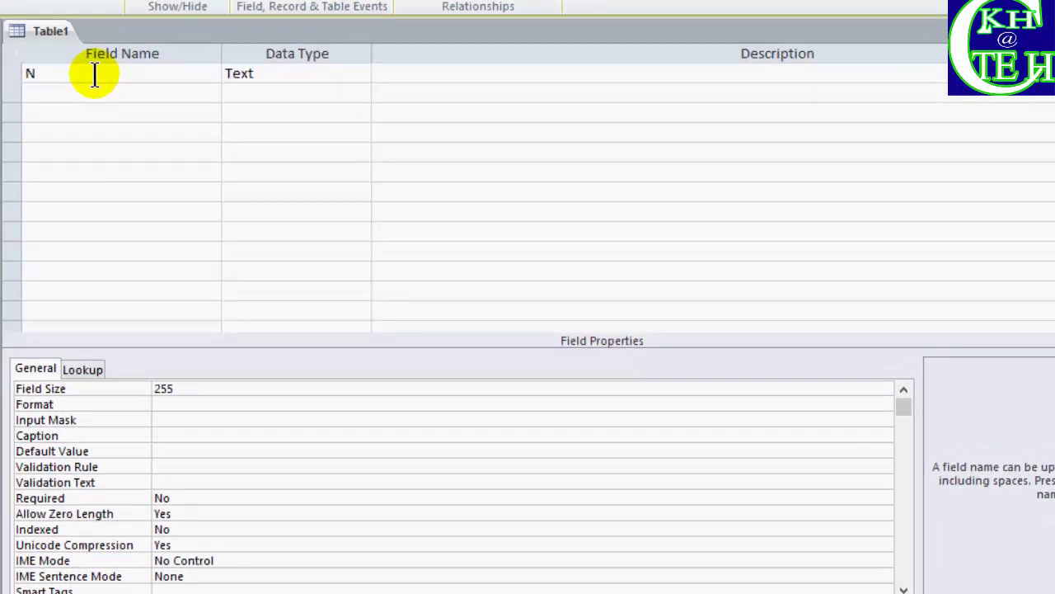
{"action": "left_click", "coordinate": [95, 75]}
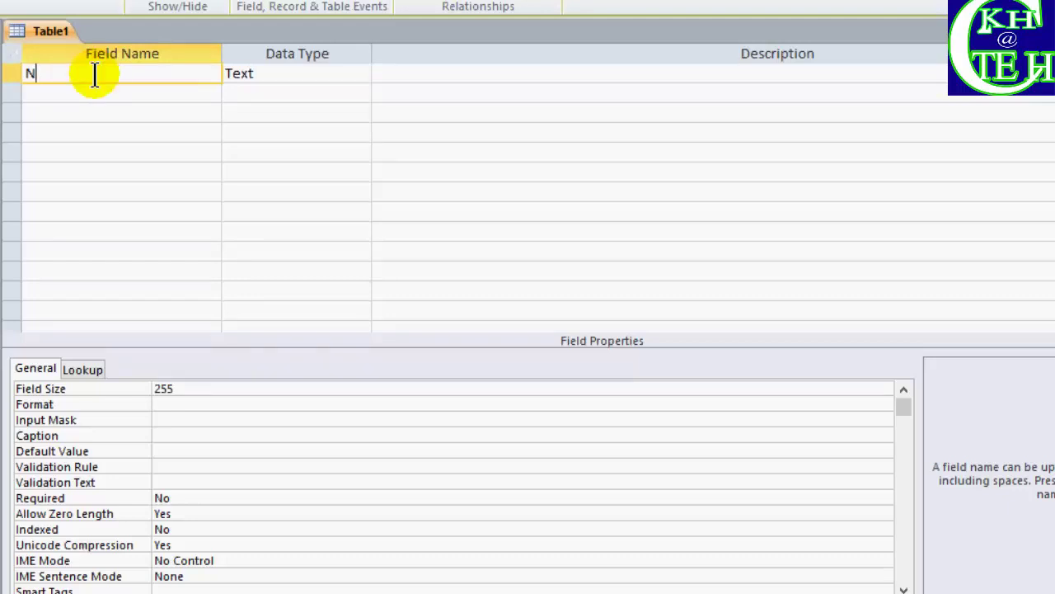
{"action": "type", "text": "Nº"}
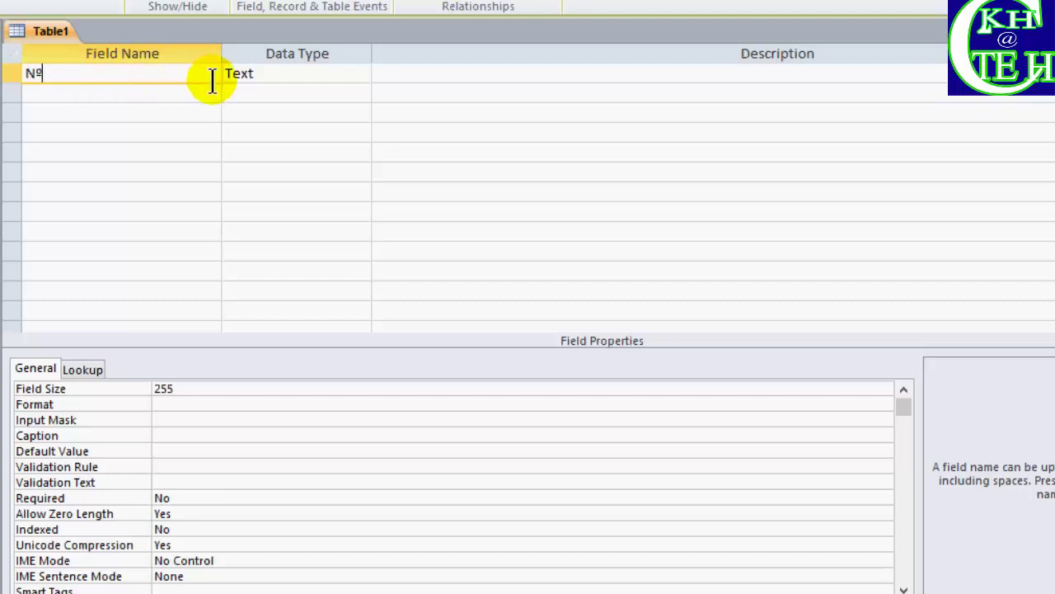
{"action": "left_click", "coordinate": [262, 74]}
{"action": "left_click", "coordinate": [260, 73]}
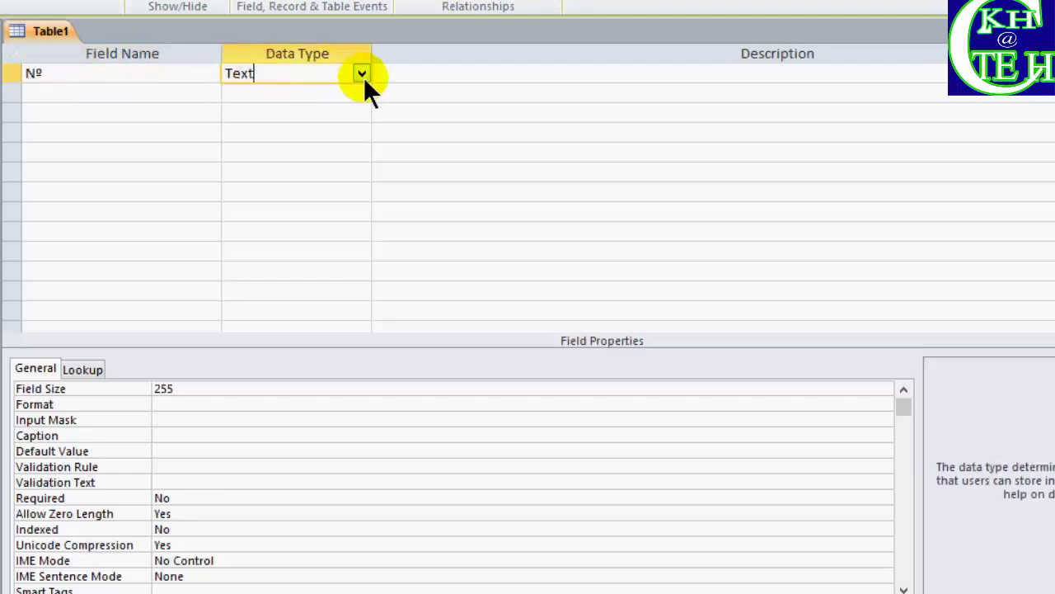
{"action": "left_click", "coordinate": [361, 73]}
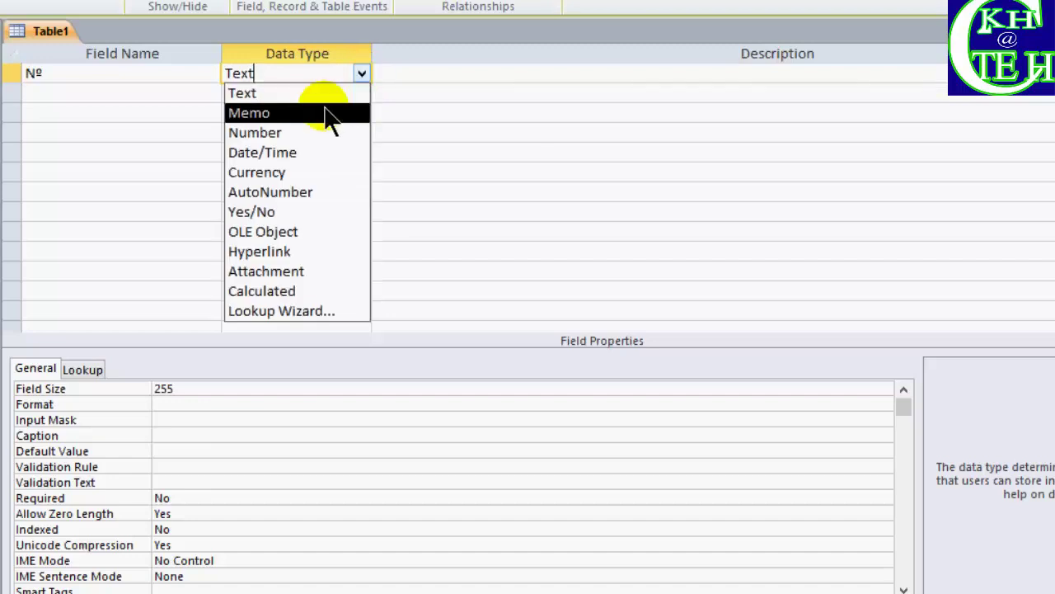
{"action": "left_click", "coordinate": [270, 192]}
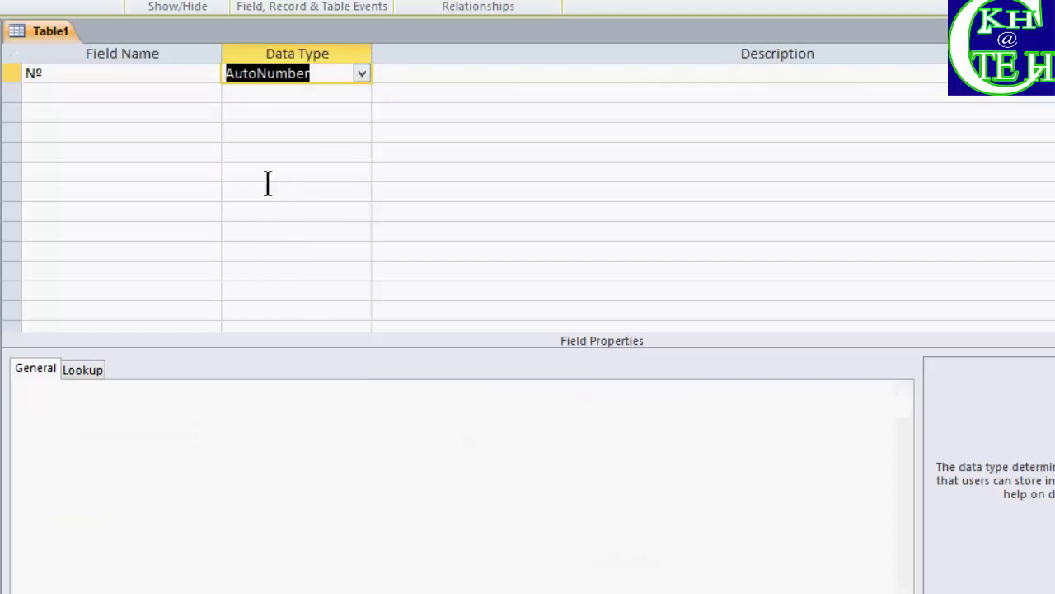
{"action": "left_click", "coordinate": [110, 90]}
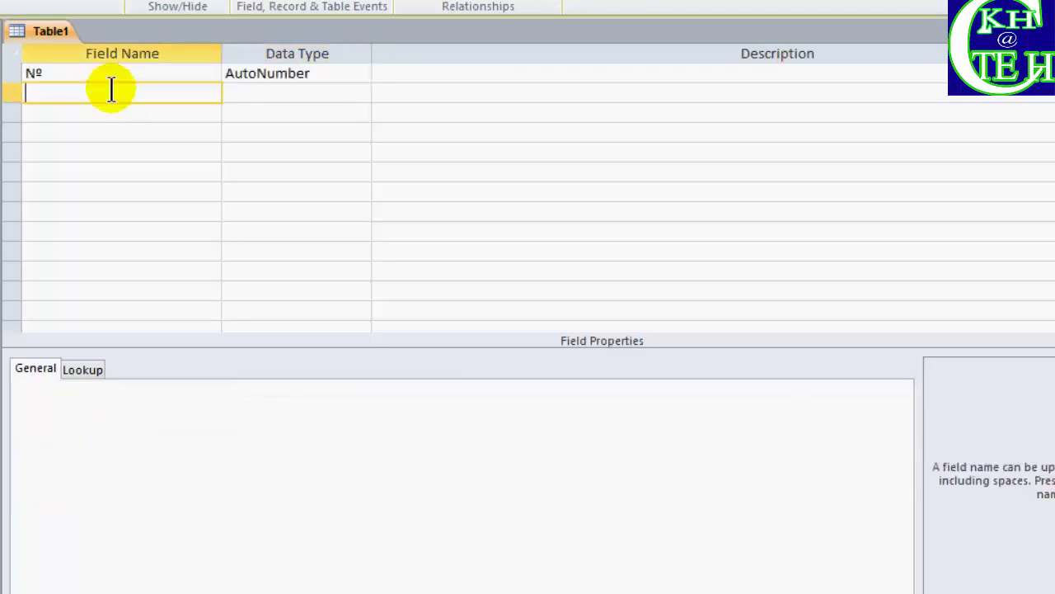
Add a Student's Name field with the Text data type
{"action": "type", "text": "Student's Name"}
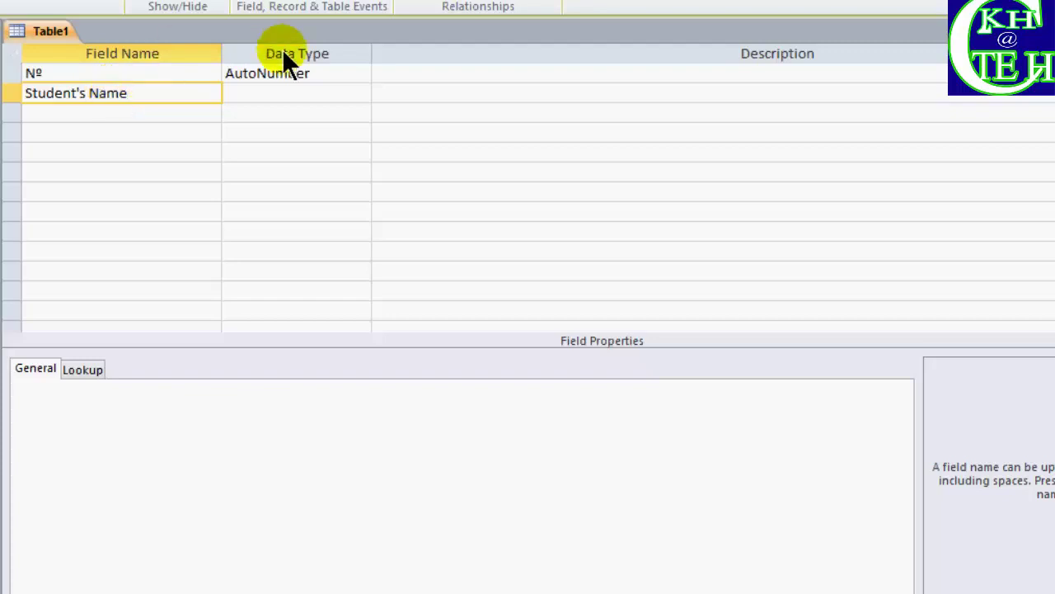
{"action": "left_click", "coordinate": [309, 89]}
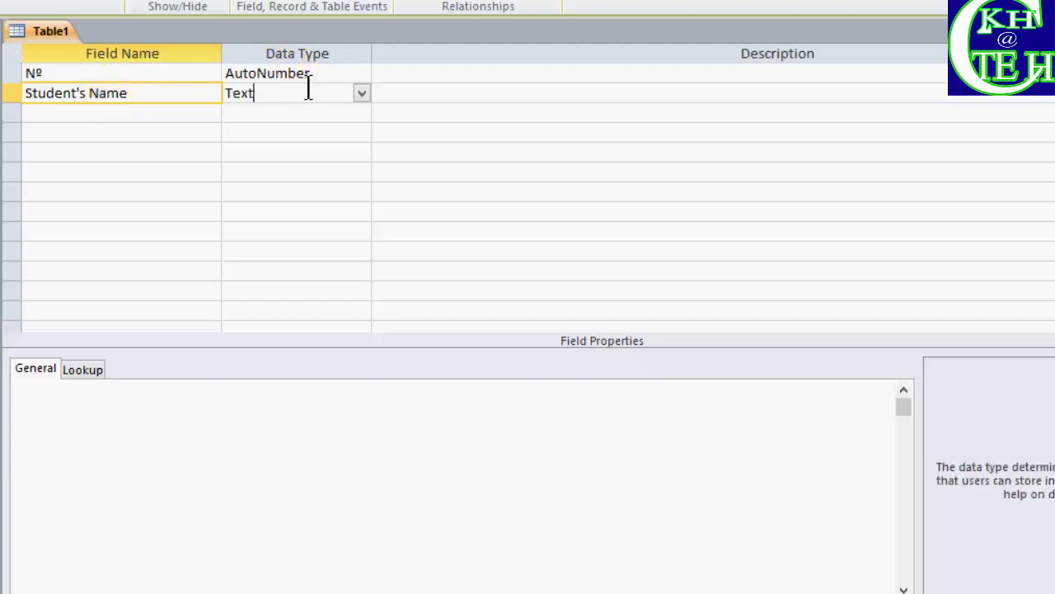
{"action": "left_click", "coordinate": [132, 109]}
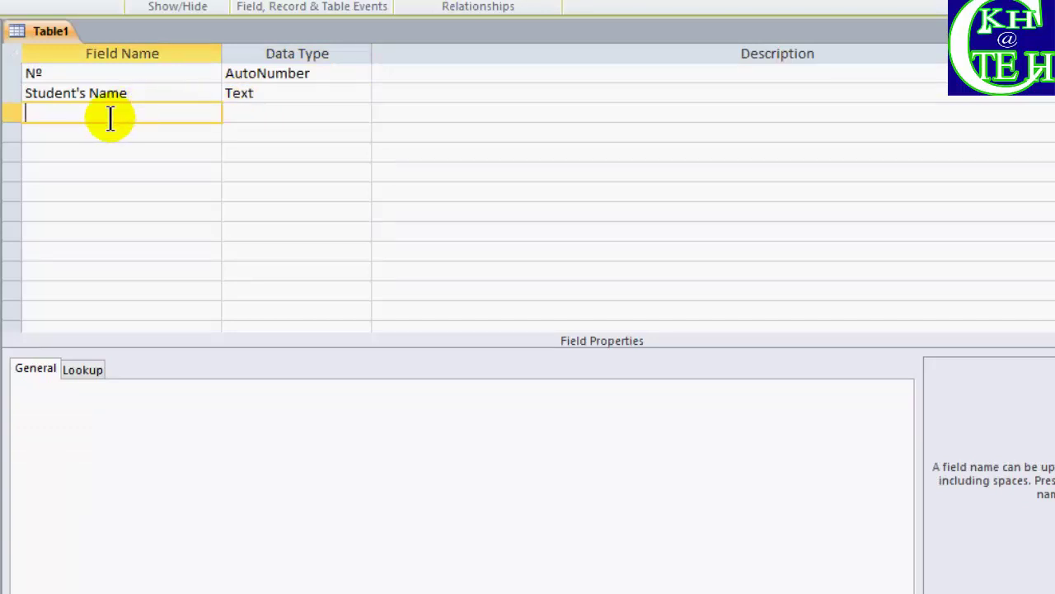
{"action": "key", "text": "Tab"}
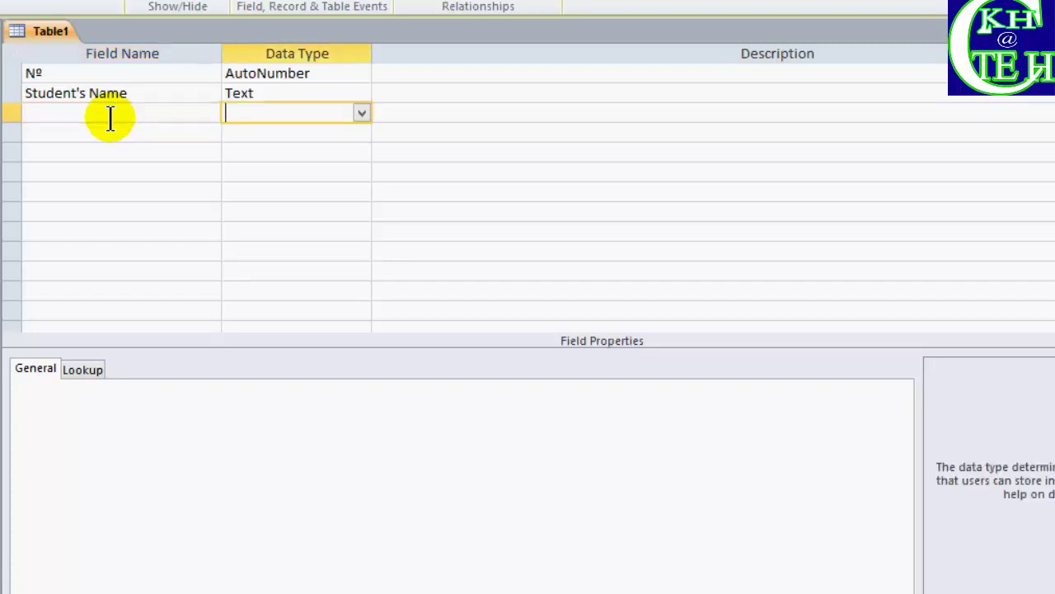
{"action": "key", "text": "Tab"}
{"action": "key", "text": "Tab"}
{"action": "key", "text": "Tab"}
{"action": "key", "text": "Tab"}
Add a Student ID field with the Number data type
{"action": "left_click", "coordinate": [96, 111]}
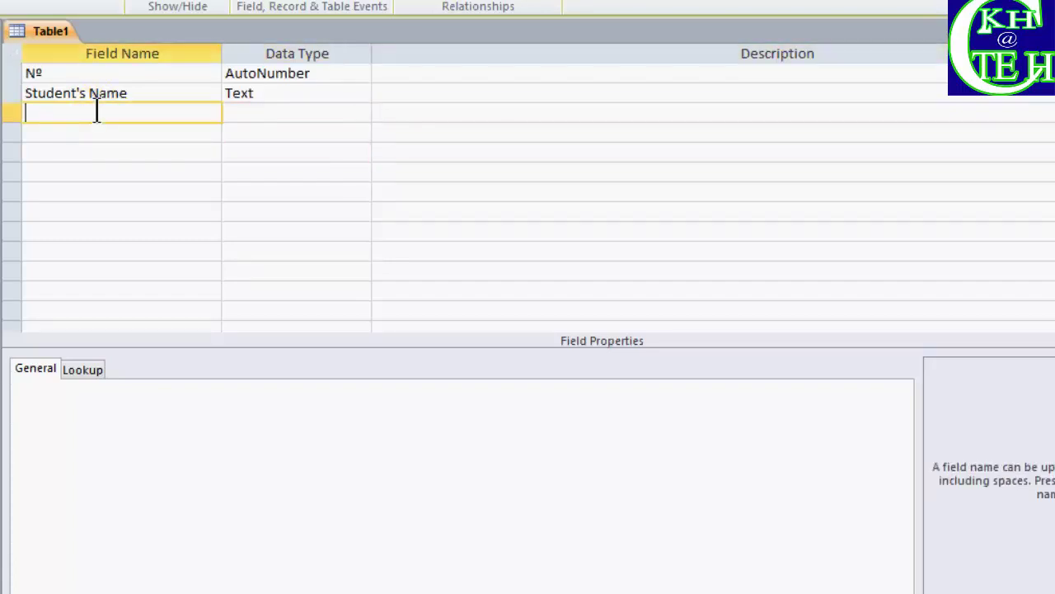
{"action": "type", "text": "St"}
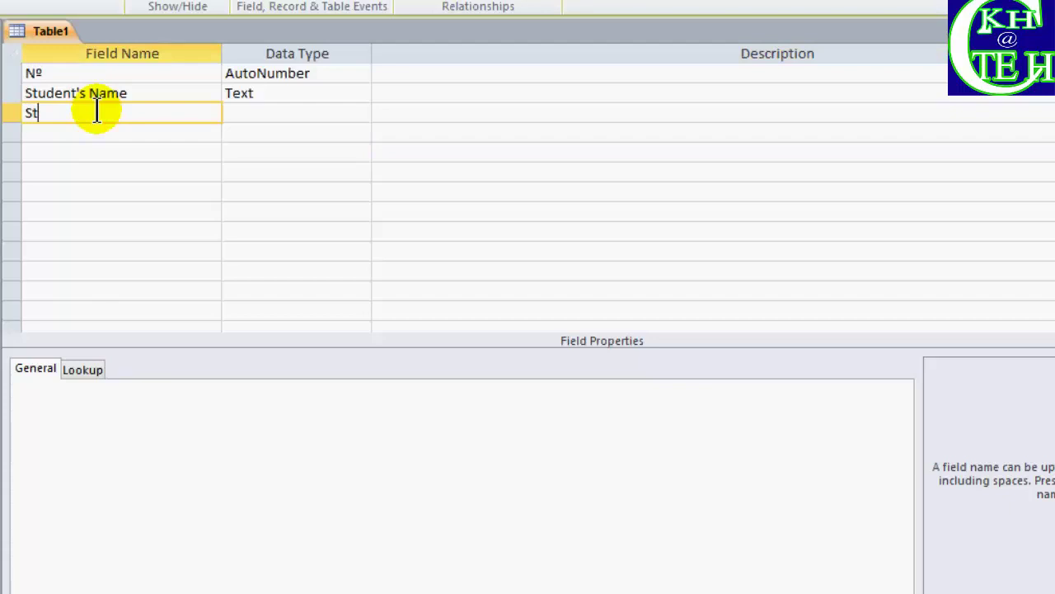
{"action": "type", "text": "udent ID"}
{"action": "left_click", "coordinate": [245, 113]}
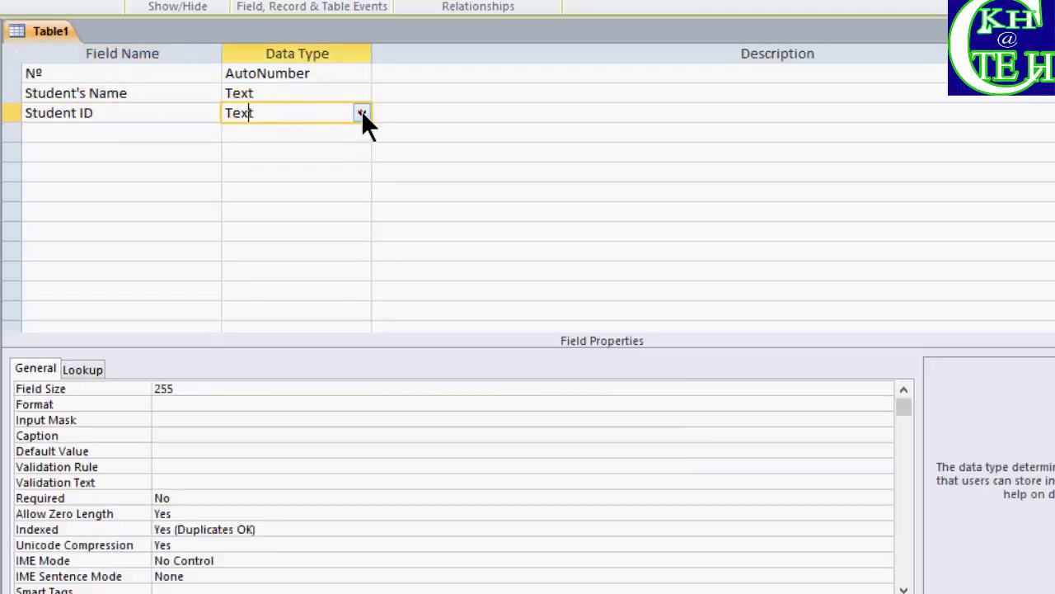
{"action": "left_click", "coordinate": [361, 113]}
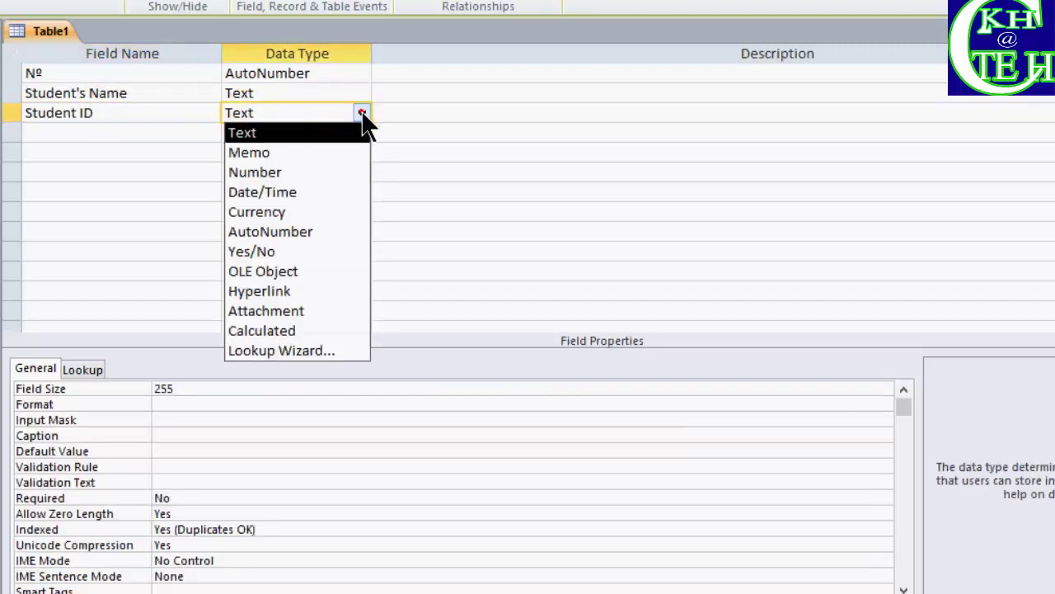
{"action": "left_click", "coordinate": [301, 171]}
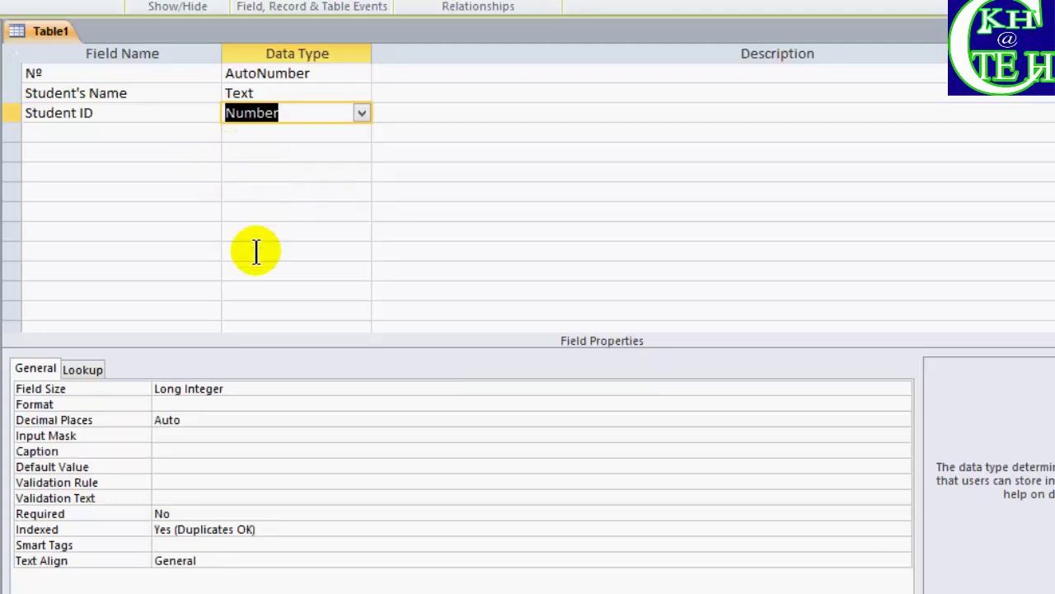
{"action": "left_click", "coordinate": [187, 403]}
Set Student ID's Format property to "BTB"000
{"action": "left_click", "coordinate": [186, 406]}
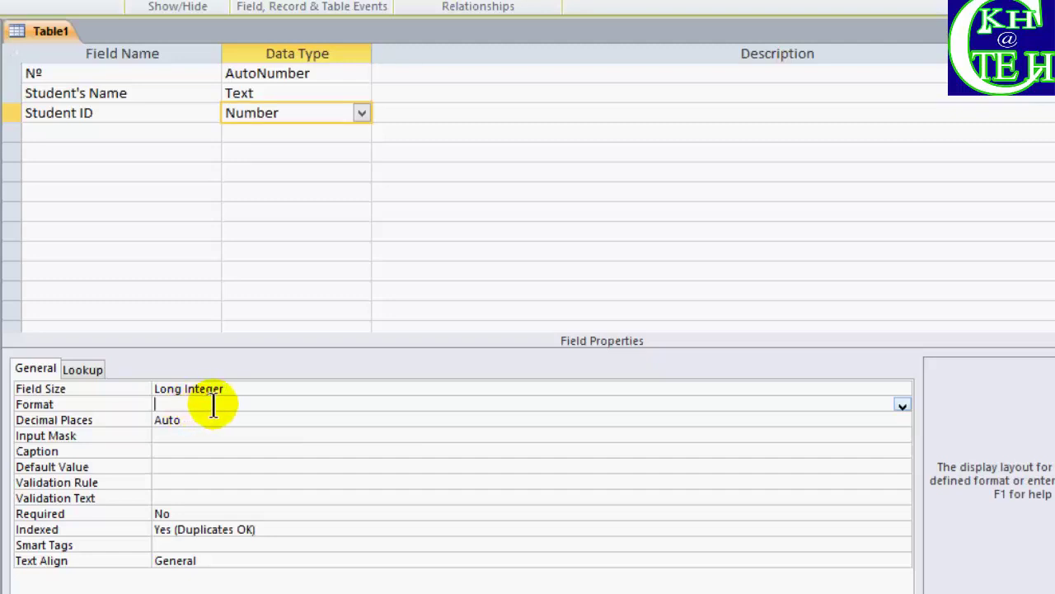
{"action": "type", "text": "\"BTB"}
{"action": "type", "text": "\""}
{"action": "type", "text": "000"}
{"action": "left_click", "coordinate": [232, 422]}
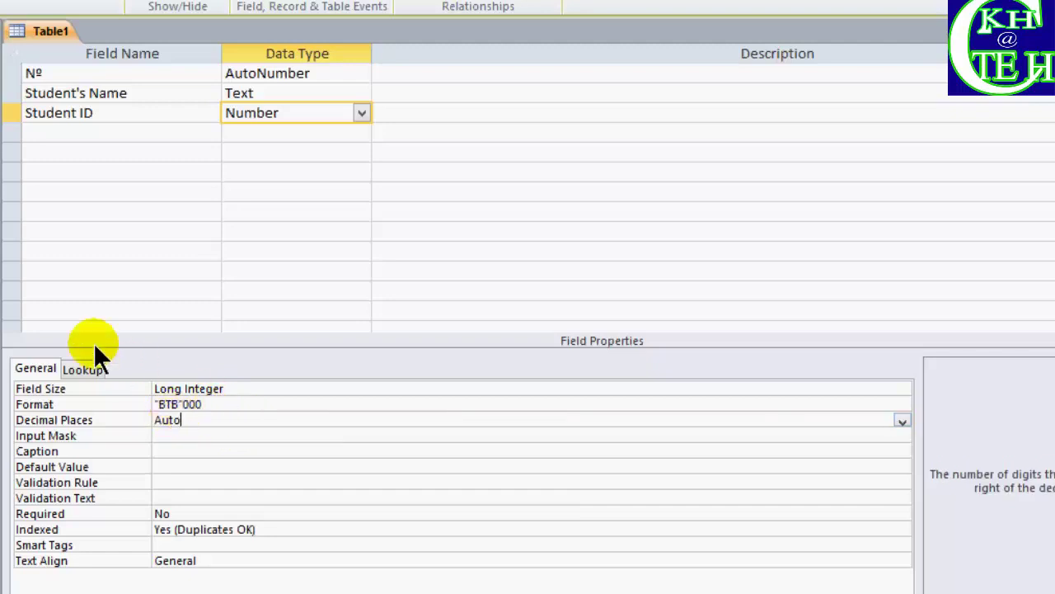
{"action": "left_click", "coordinate": [205, 404]}
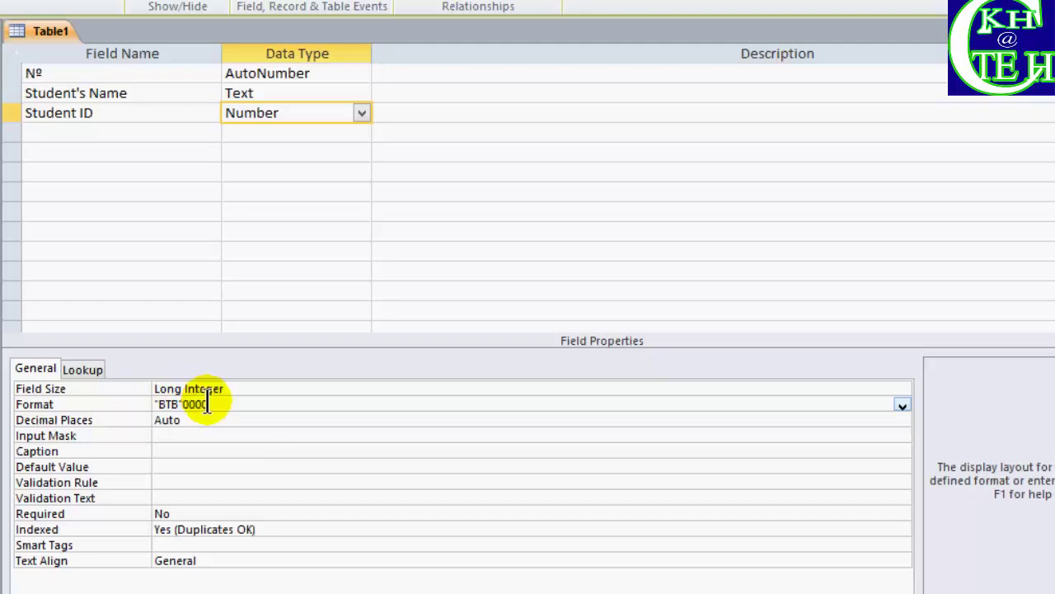
{"action": "left_click", "coordinate": [125, 133]}
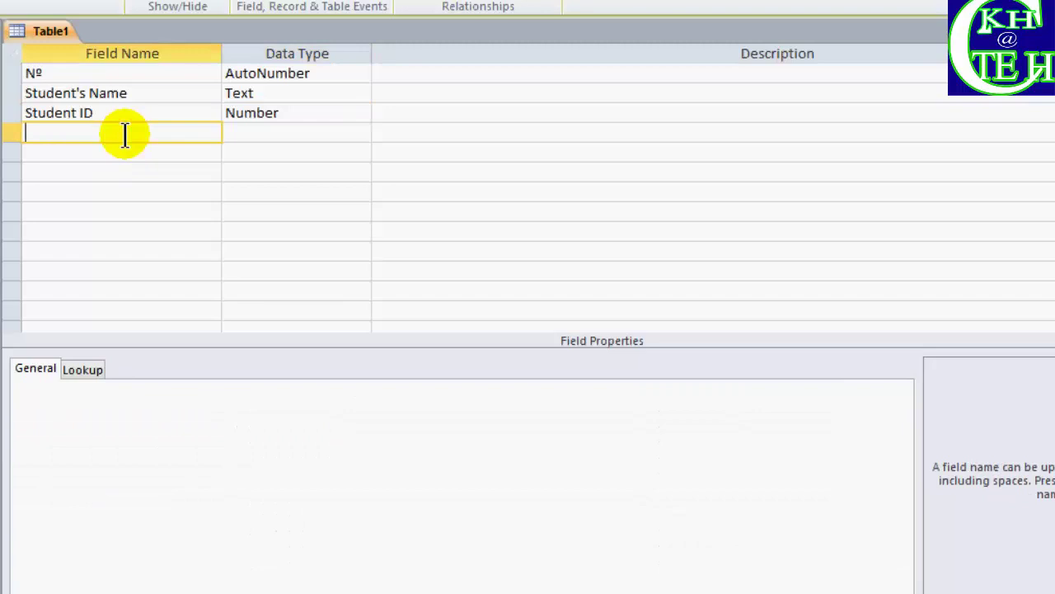
Add a Sex field and start a Lookup Wizard with self-typed values
{"action": "type", "text": "Sex"}
{"action": "left_click", "coordinate": [255, 134]}
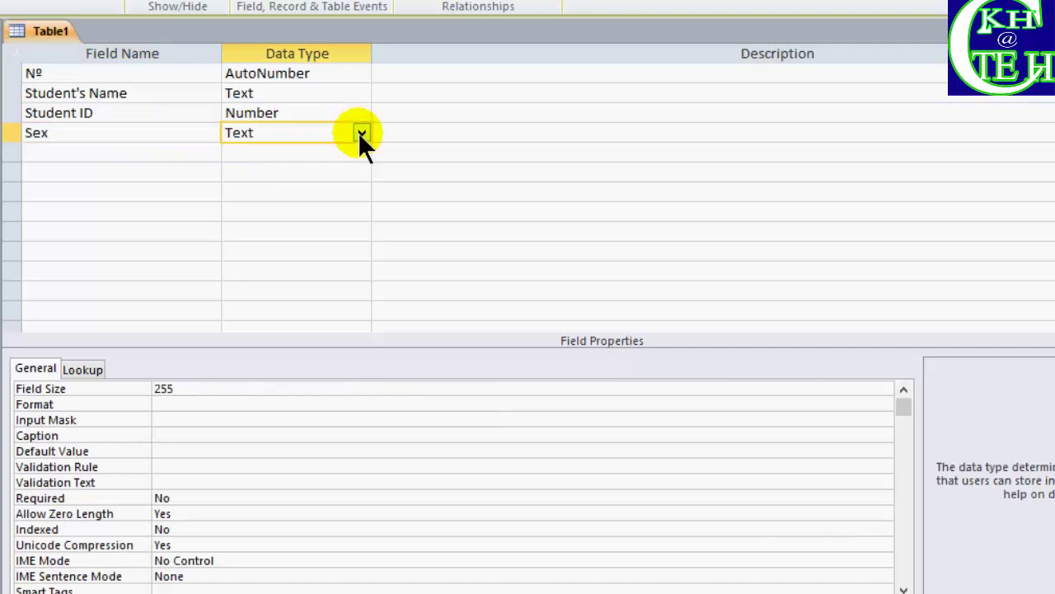
{"action": "left_click", "coordinate": [361, 133]}
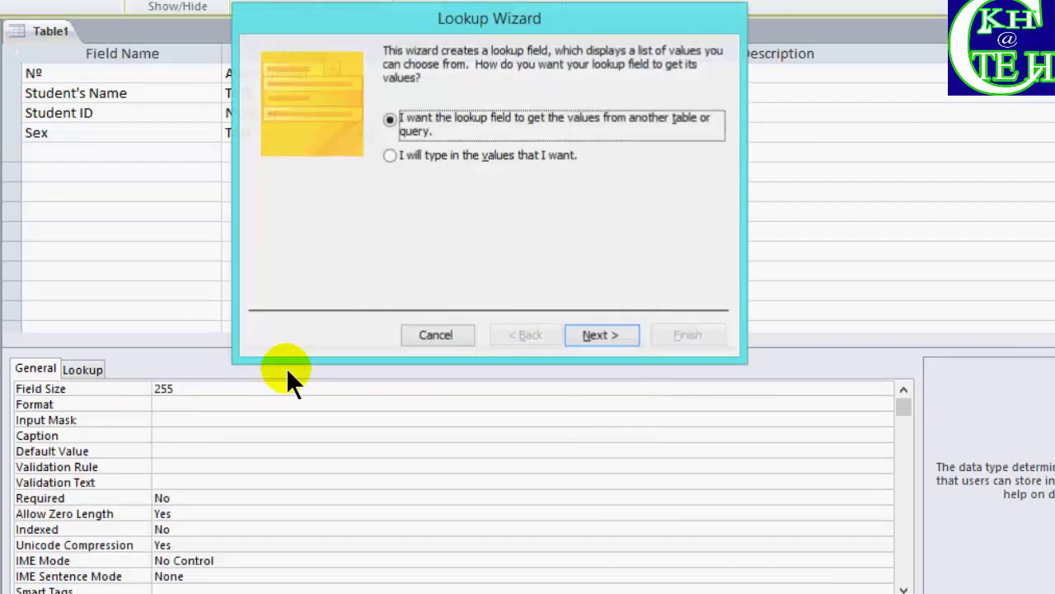
{"action": "left_click", "coordinate": [397, 156]}
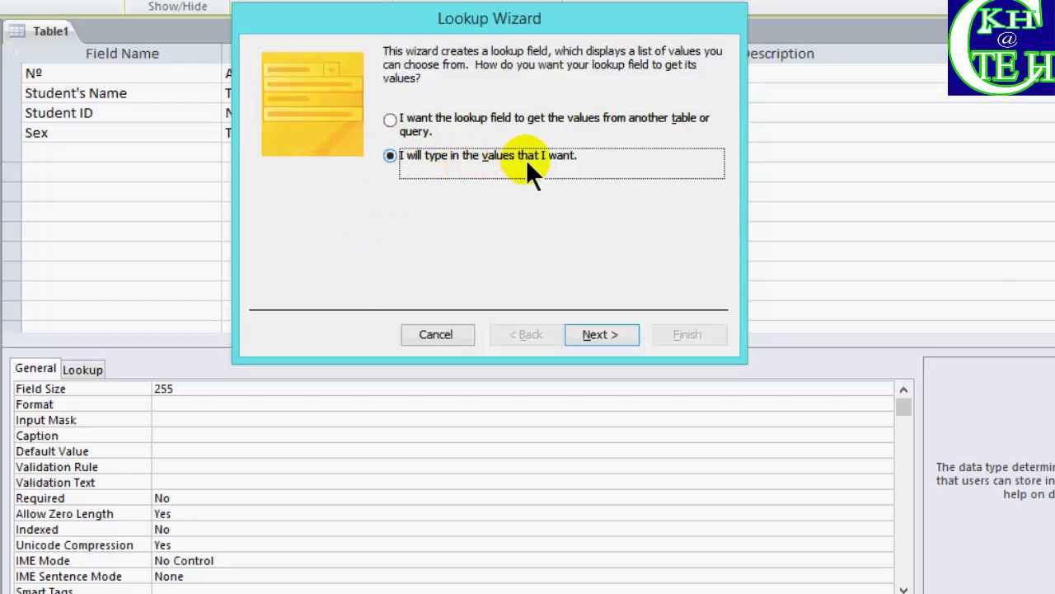
{"action": "left_click", "coordinate": [598, 331]}
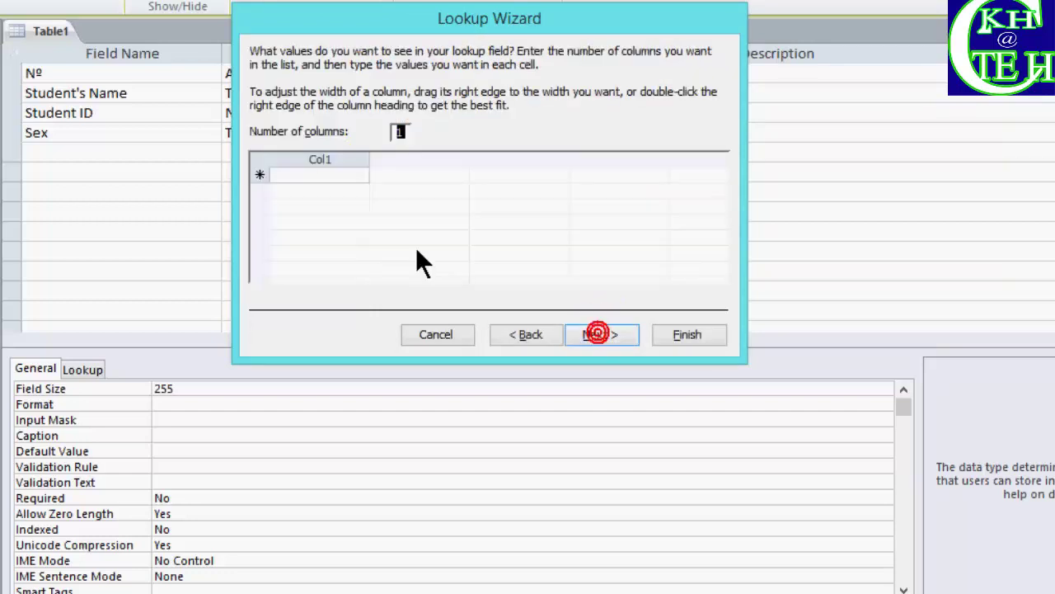
Enter Male and Female as the lookup values and finish the wizard
{"action": "left_click", "coordinate": [323, 174]}
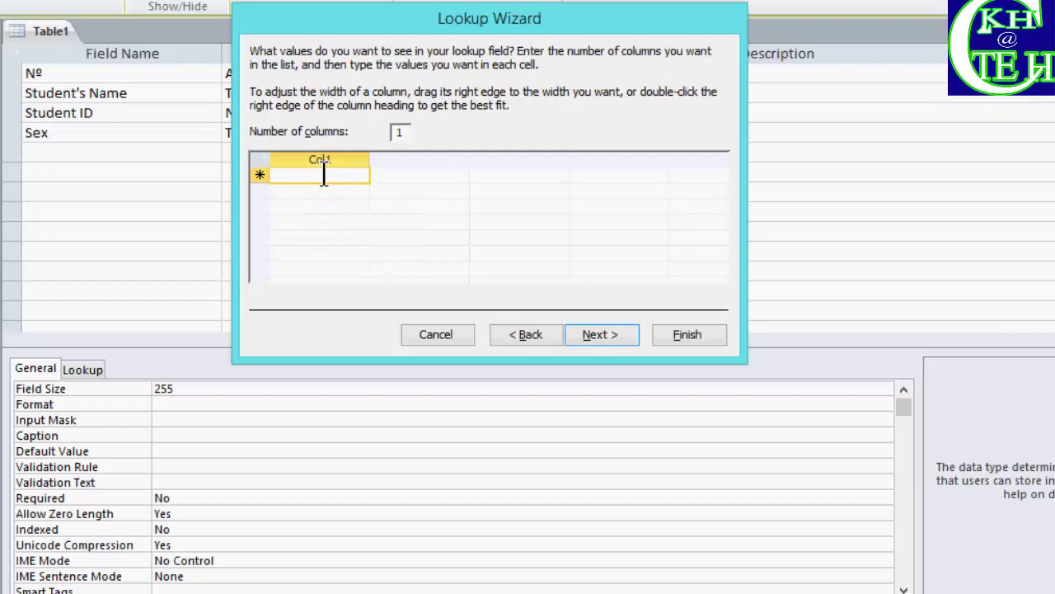
{"action": "type", "text": "Male"}
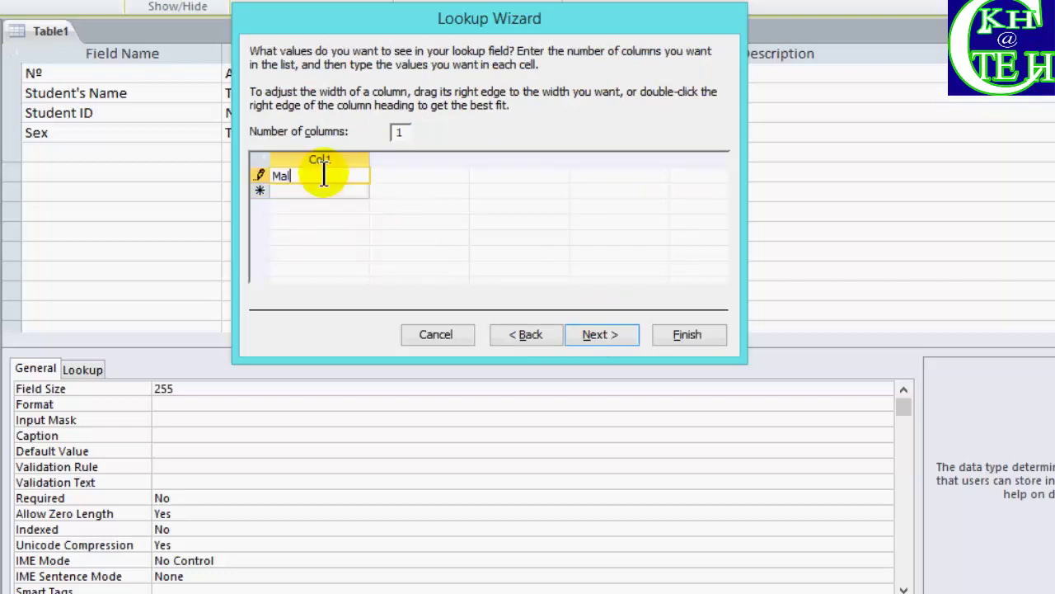
{"action": "left_click", "coordinate": [319, 191]}
{"action": "type", "text": "Fe"}
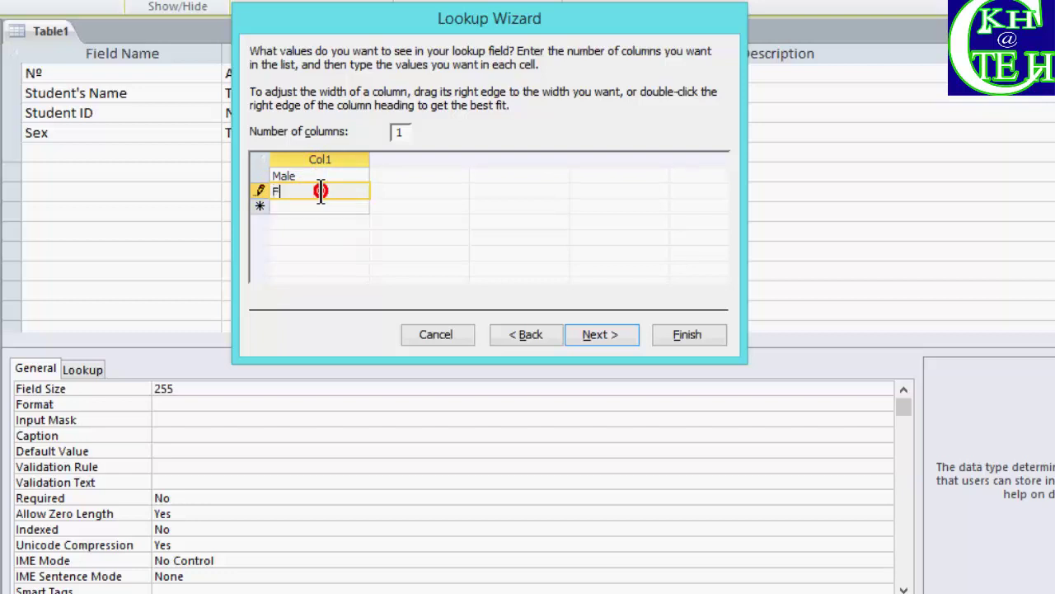
{"action": "left_click", "coordinate": [321, 191]}
{"action": "type", "text": "mal"}
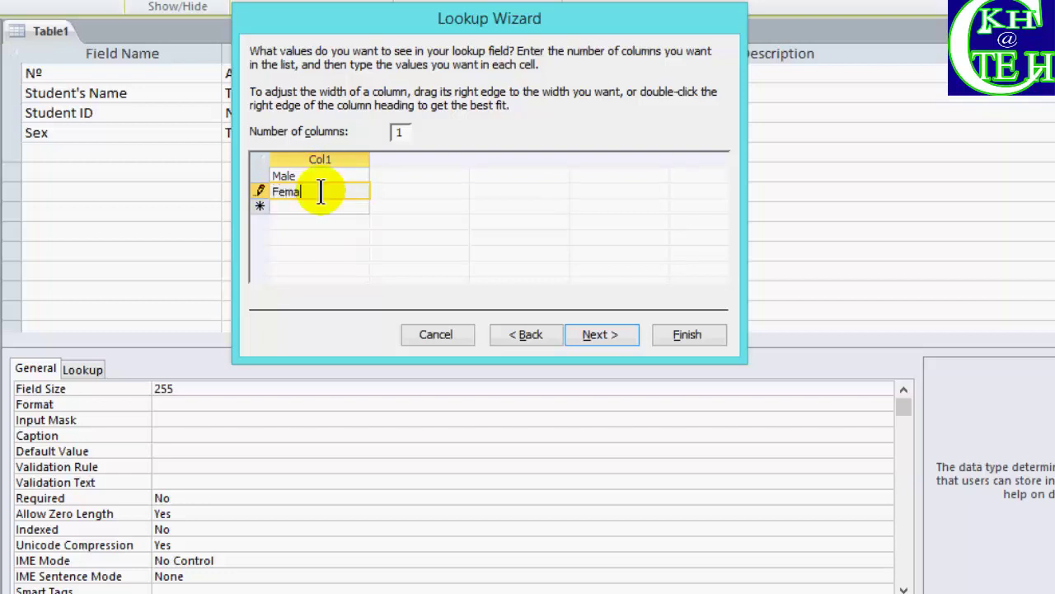
{"action": "type", "text": "e"}
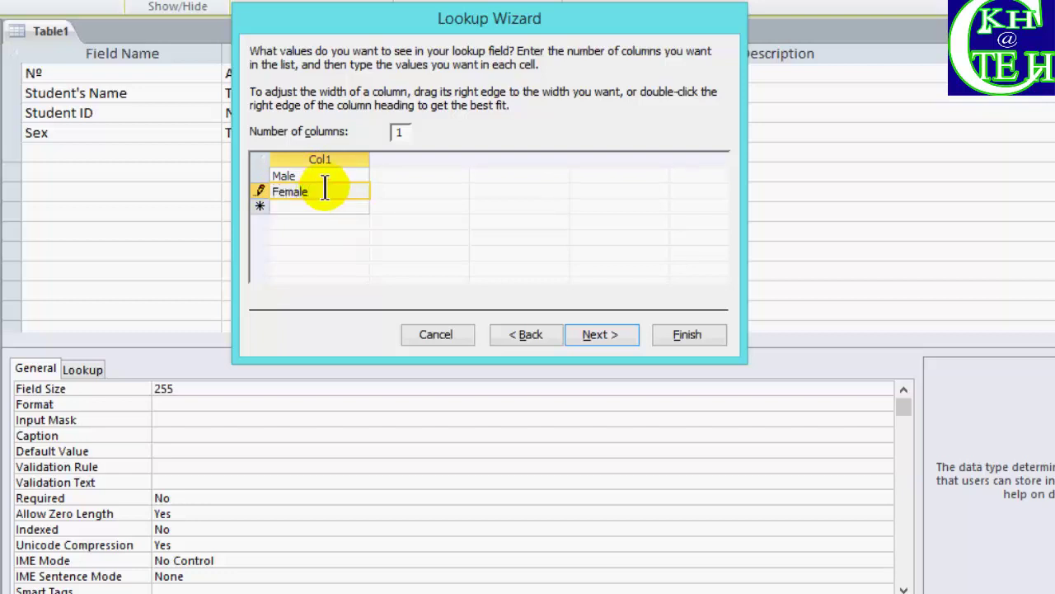
{"action": "left_click", "coordinate": [594, 329]}
{"action": "left_click", "coordinate": [685, 333]}
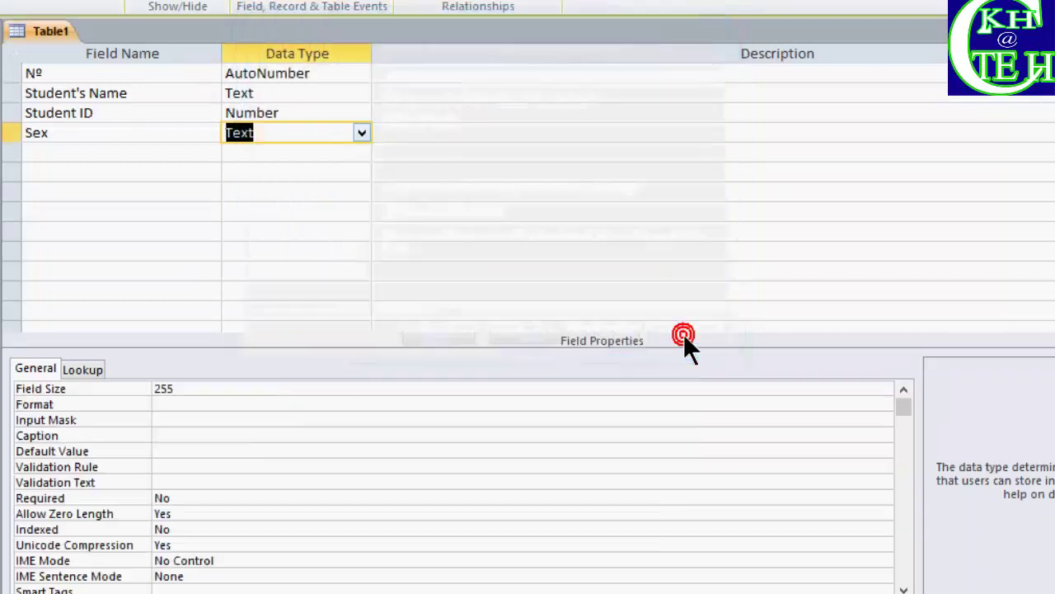
Add a Date of Birth field with the Date/Time data type
{"action": "left_click", "coordinate": [48, 149]}
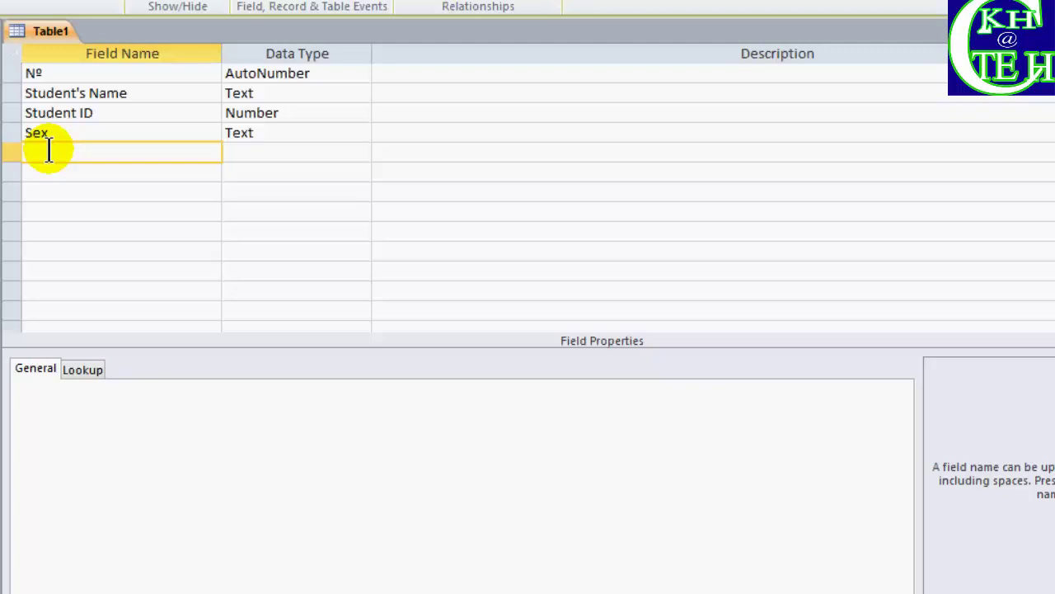
{"action": "type", "text": "Date of b"}
{"action": "key", "text": "BackSpace"}
{"action": "type", "text": "Birth"}
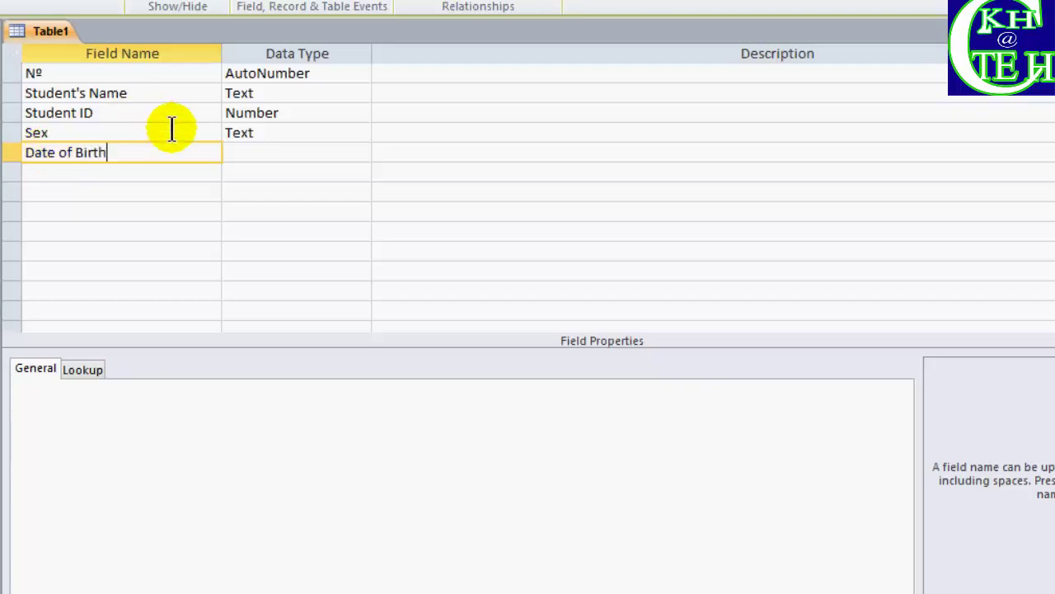
{"action": "left_click", "coordinate": [240, 154]}
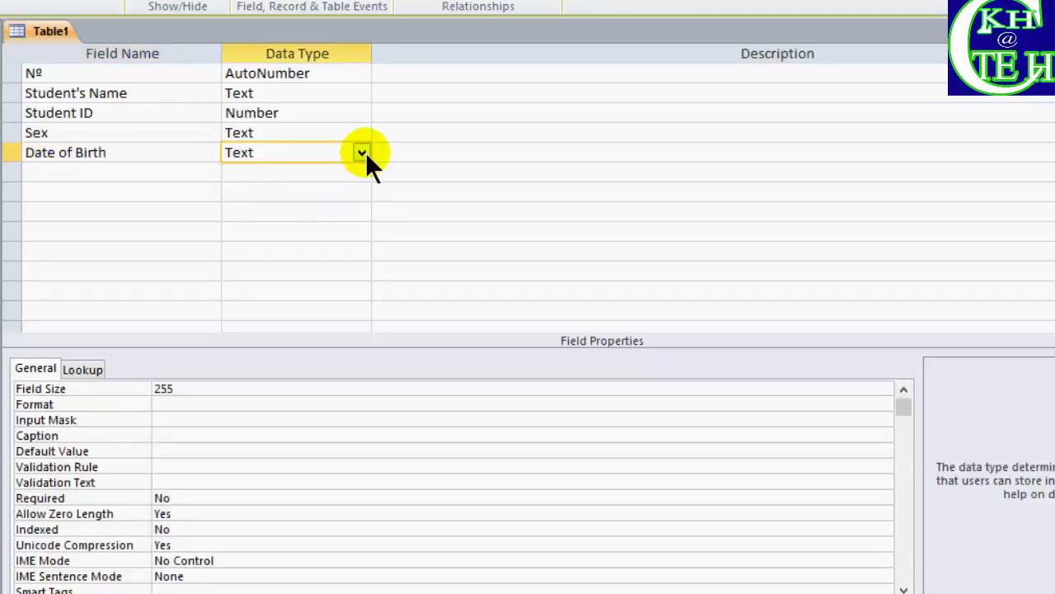
{"action": "left_click", "coordinate": [362, 154]}
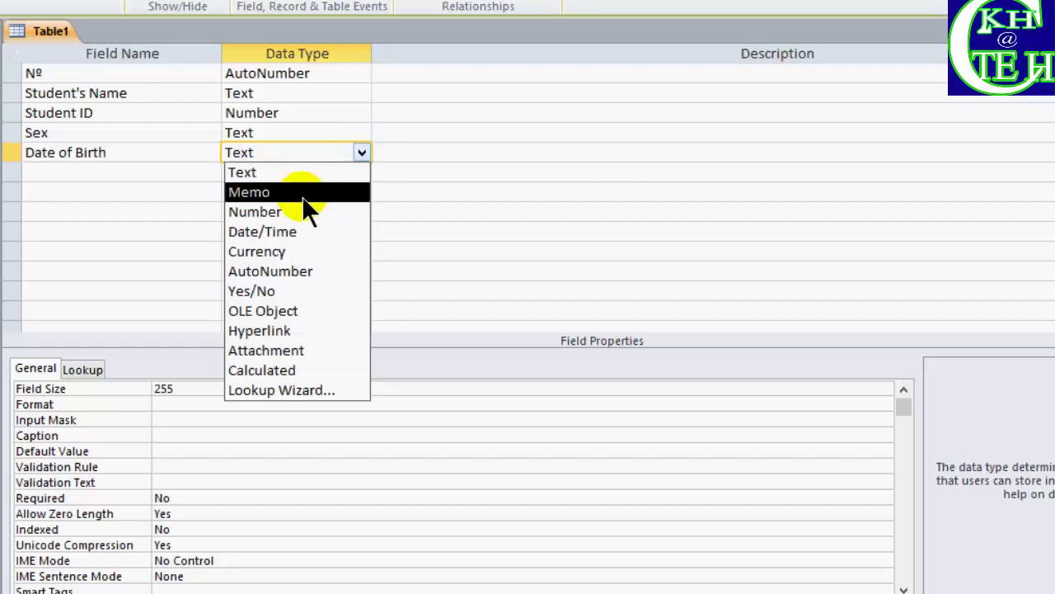
{"action": "left_click", "coordinate": [284, 232]}
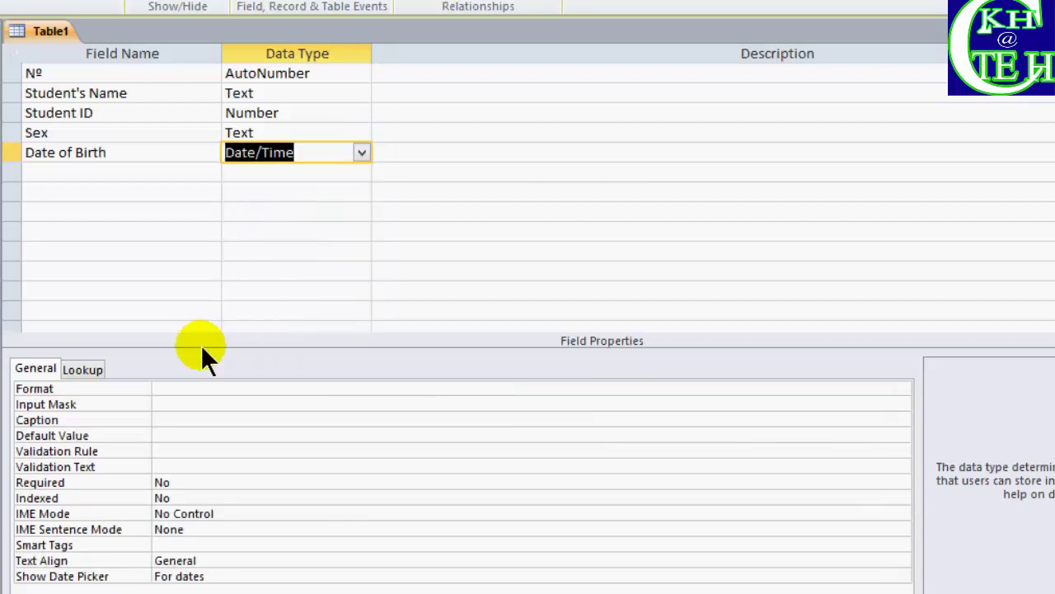
Set Date of Birth's Format property to dd-mmm-yyyy
{"action": "left_click", "coordinate": [183, 389]}
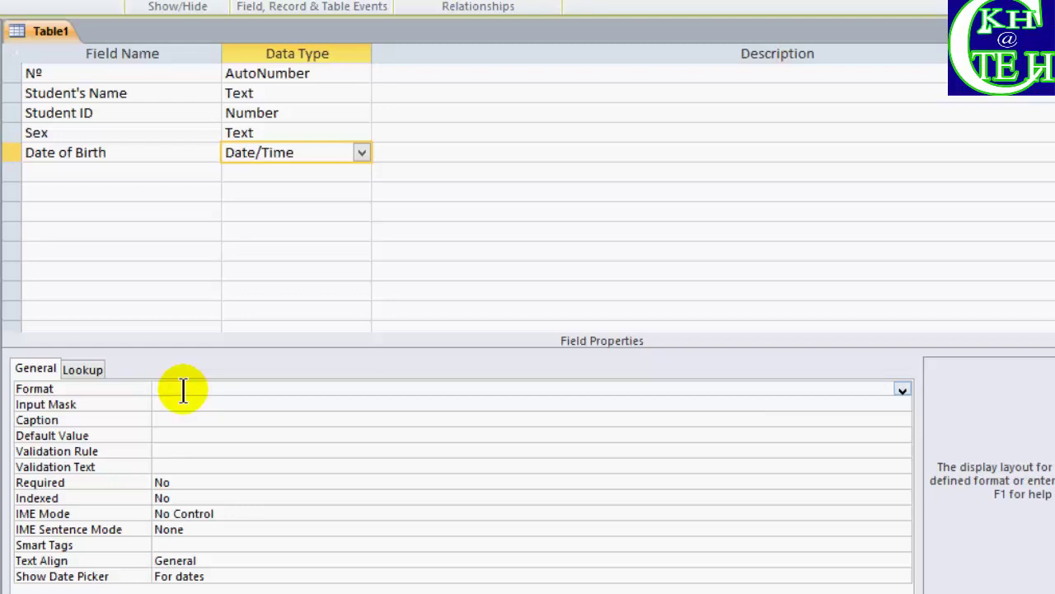
{"action": "type", "text": "ddd"}
{"action": "key", "text": "BackSpace"}
{"action": "type", "text": "-mmm-yyyy"}
Add Place Of Birth and Father's Name as Text fields
{"action": "left_click", "coordinate": [127, 174]}
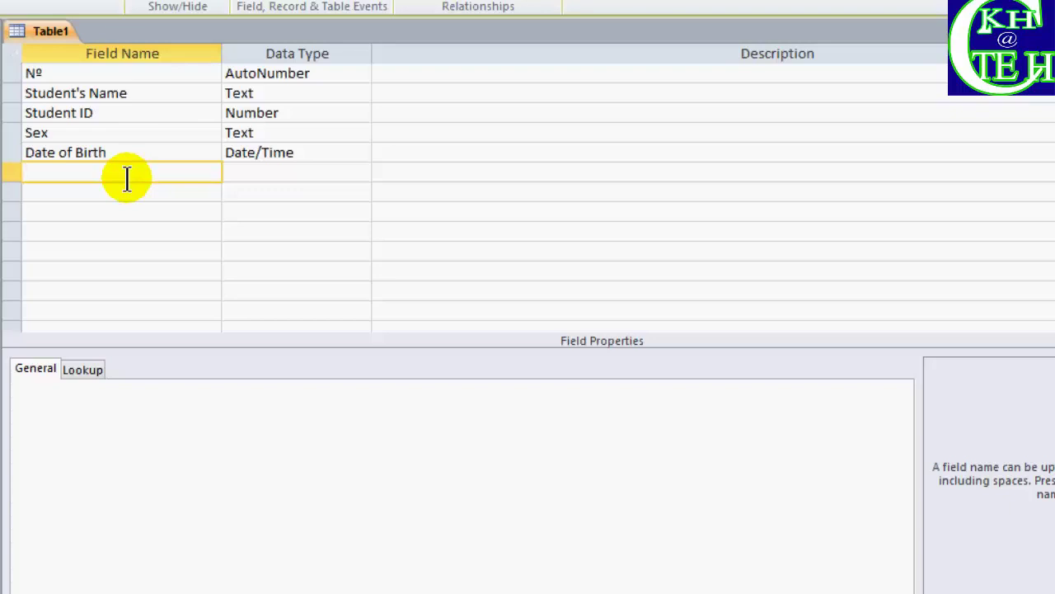
{"action": "type", "text": "Place Of Bi"}
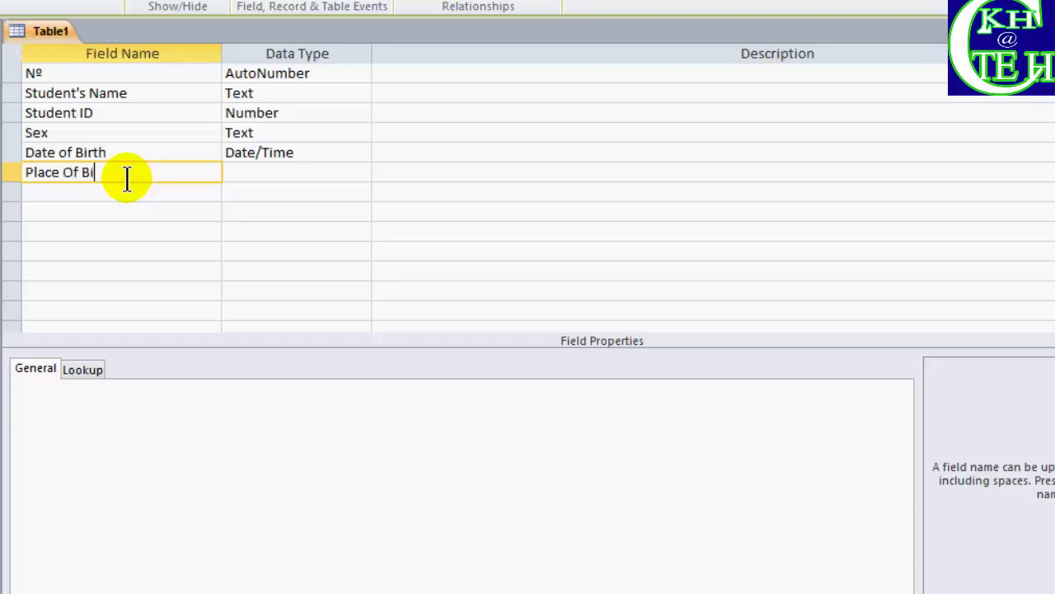
{"action": "type", "text": "rth"}
{"action": "left_click", "coordinate": [248, 175]}
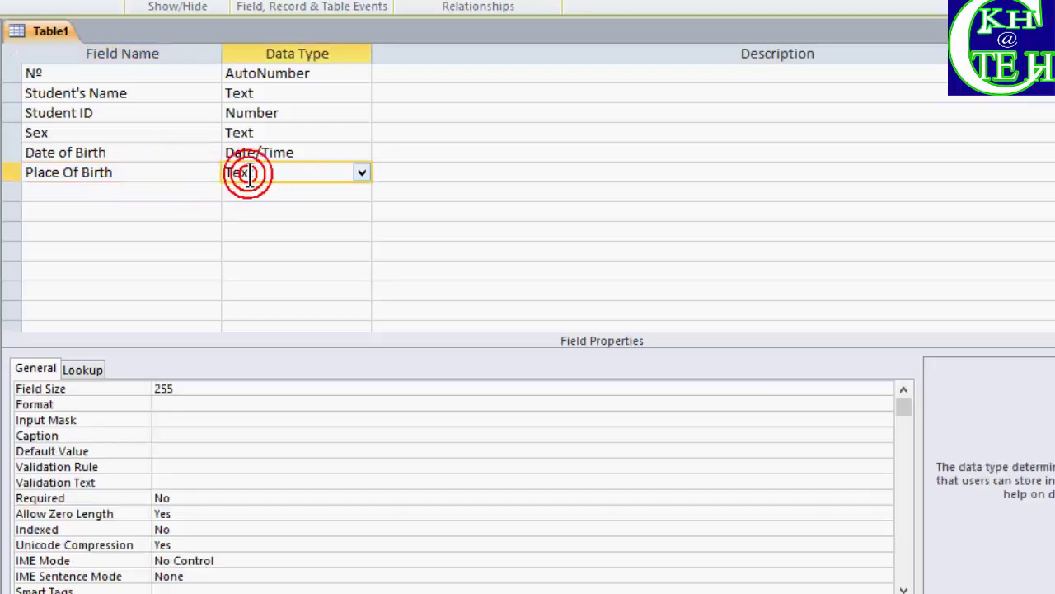
{"action": "left_click", "coordinate": [100, 192]}
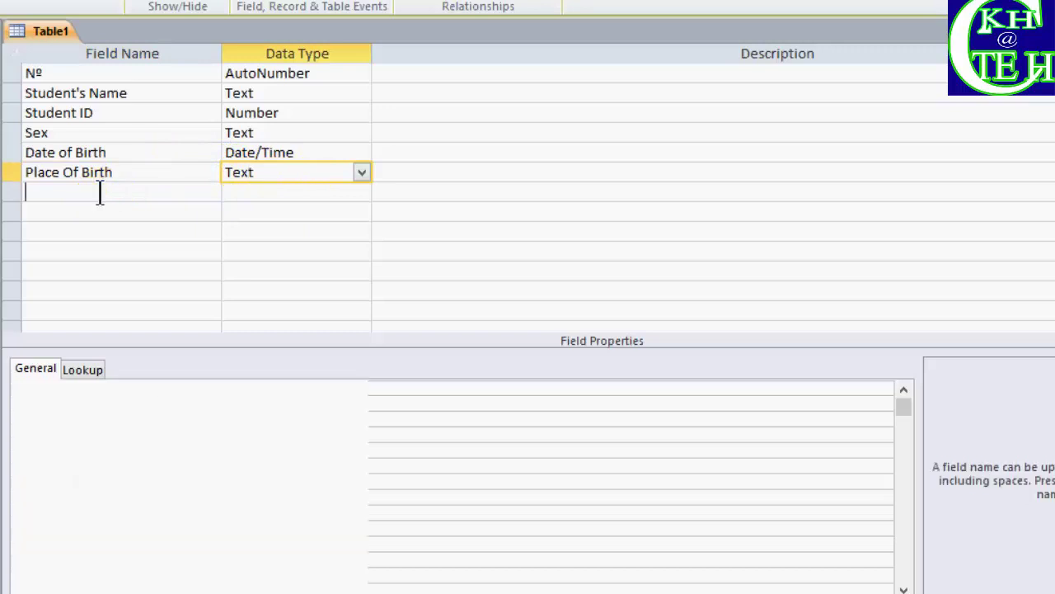
{"action": "left_click", "coordinate": [100, 192]}
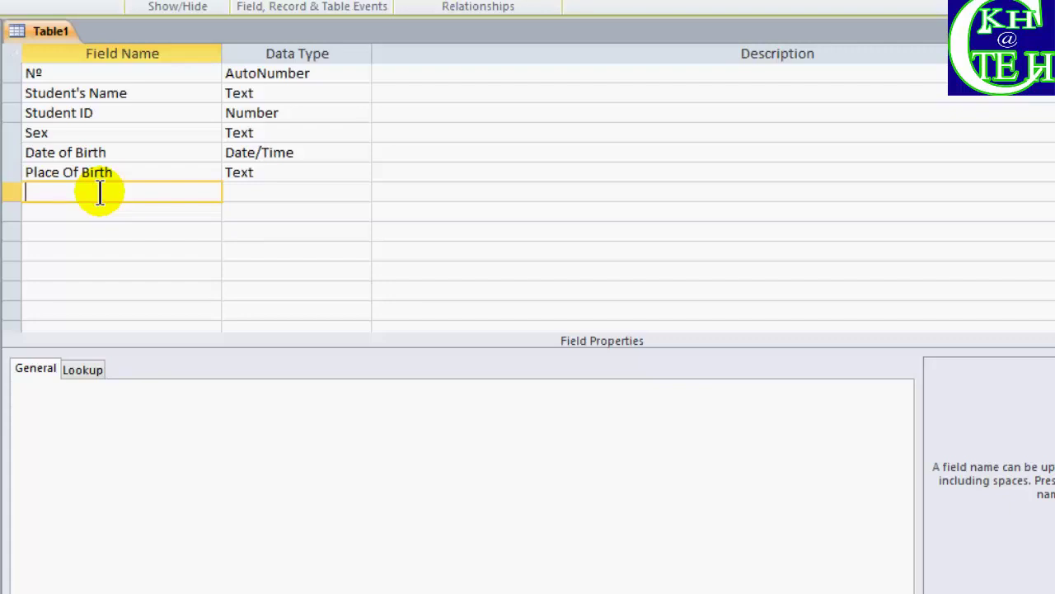
{"action": "type", "text": "Father's Name"}
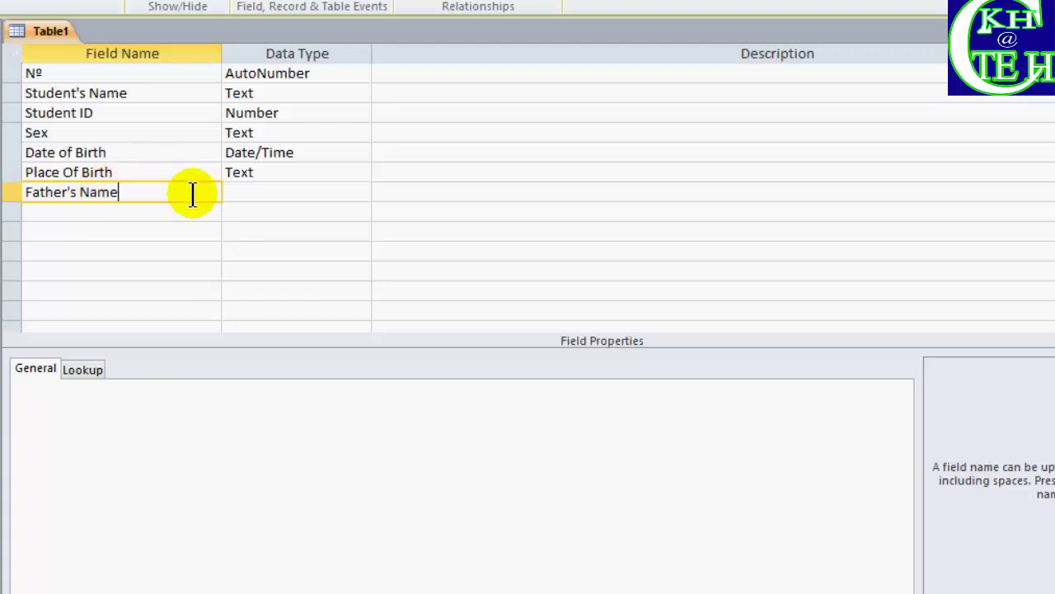
{"action": "left_click", "coordinate": [247, 191]}
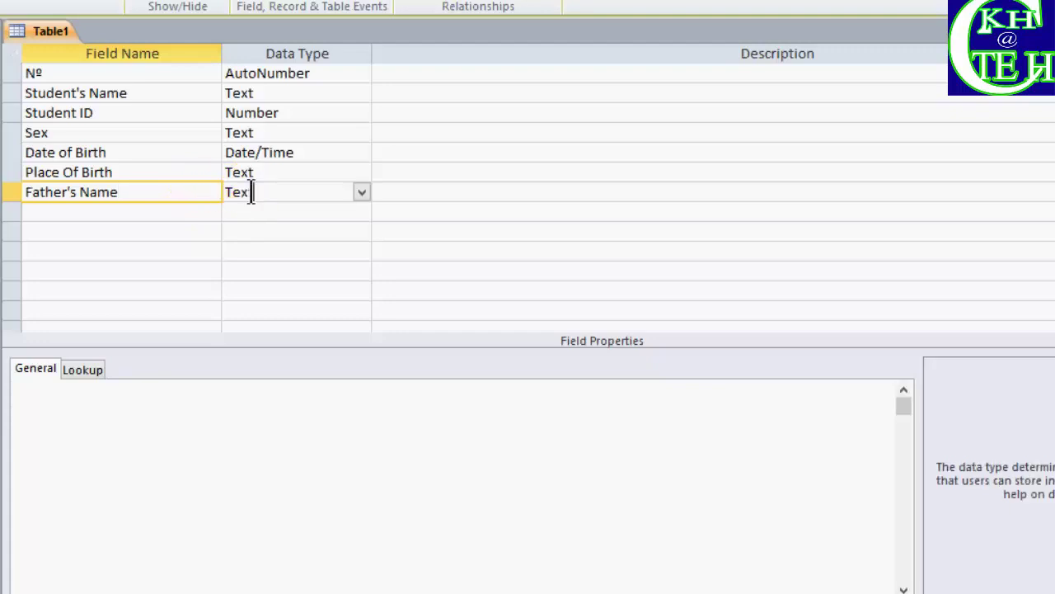
Add Mother's Name as a Text field
{"action": "left_click", "coordinate": [100, 210]}
{"action": "type", "text": "M"}
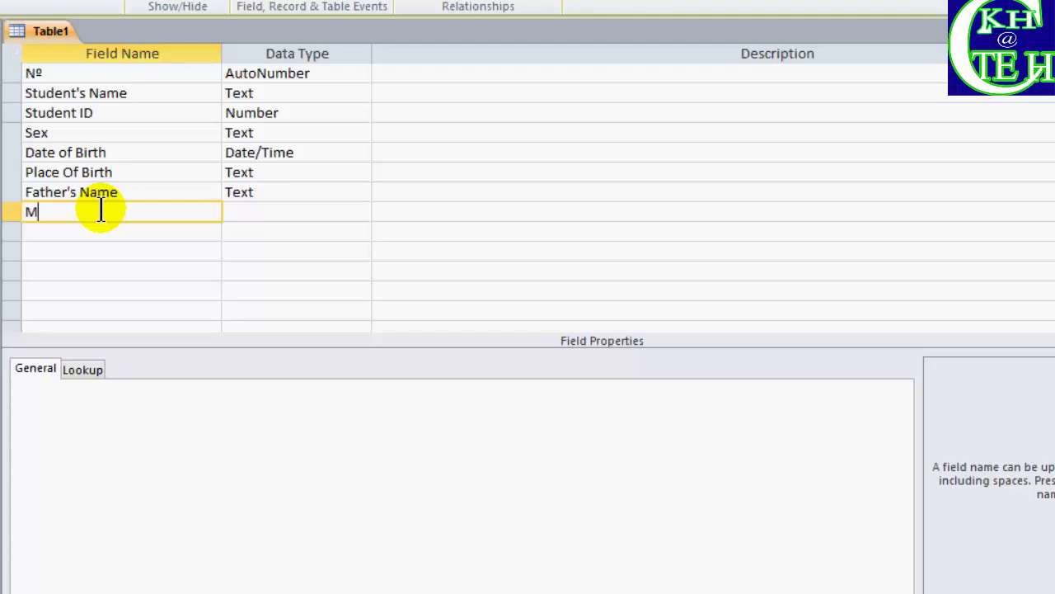
{"action": "type", "text": "other'"}
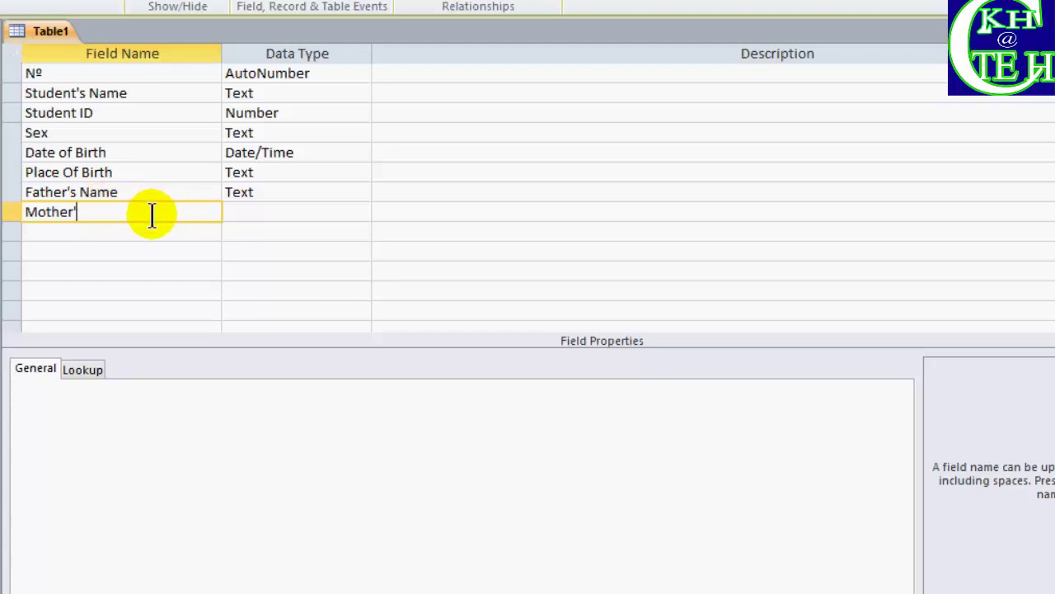
{"action": "type", "text": "s Name"}
{"action": "left_click", "coordinate": [253, 212]}
{"action": "left_click", "coordinate": [253, 212]}
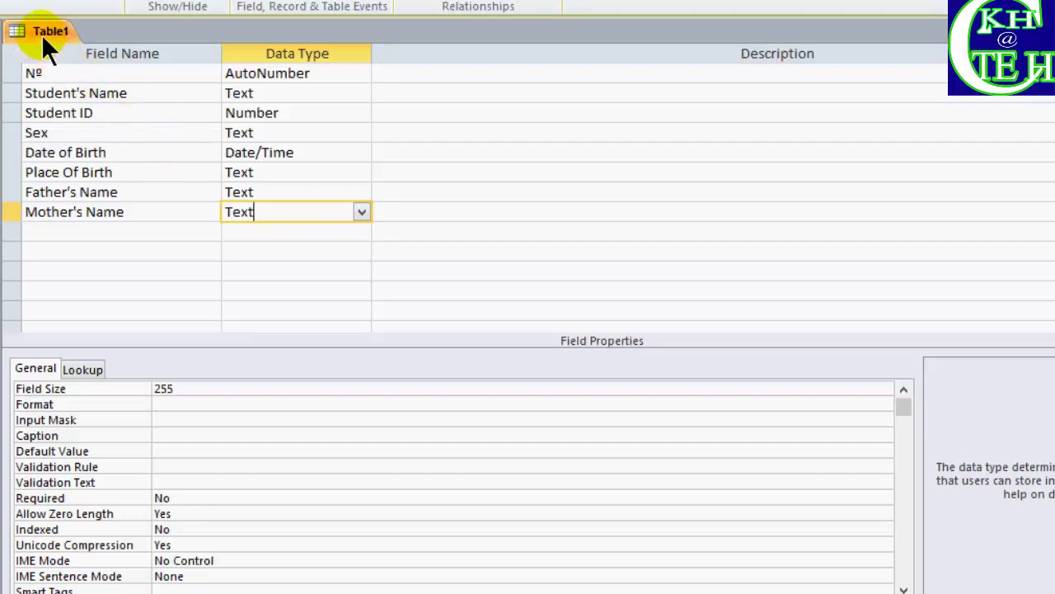
Select the Student ID field row to make it the primary key
{"action": "left_click", "coordinate": [302, 115]}
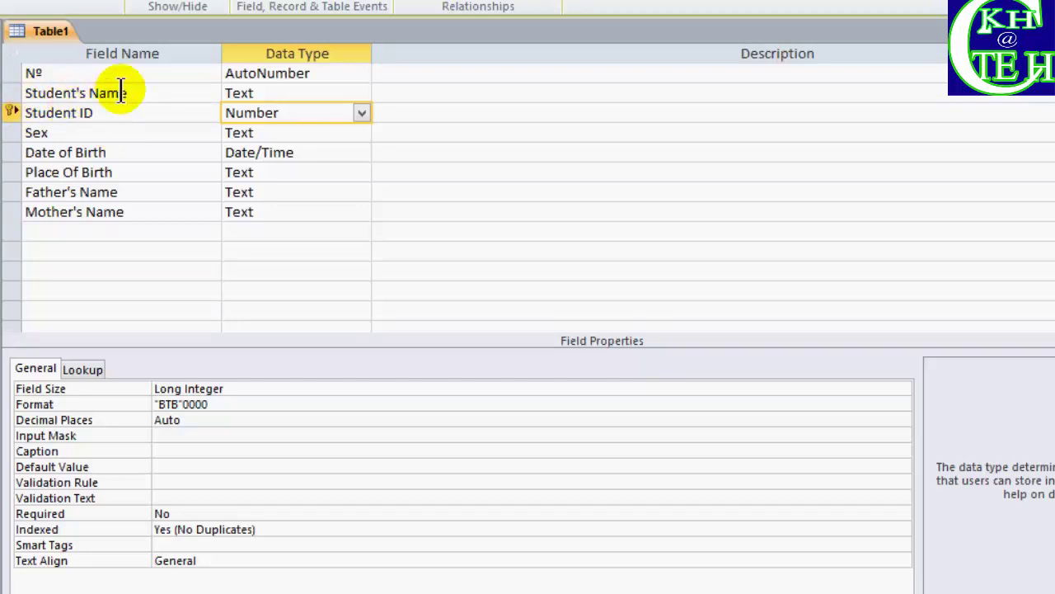
Save the table design under the name TBL Student List
{"action": "right_click", "coordinate": [46, 28]}
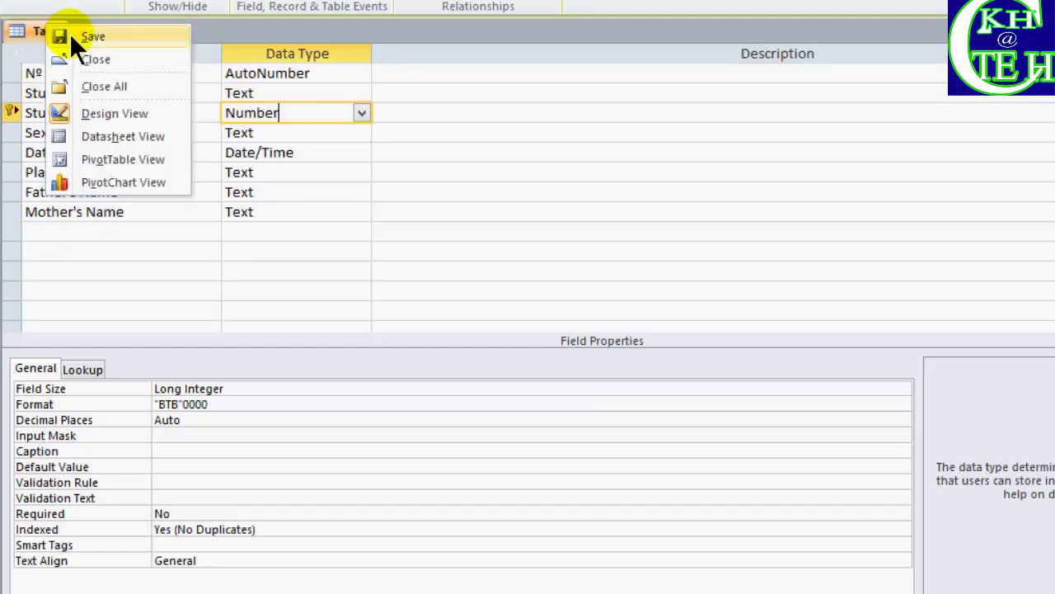
{"action": "left_click", "coordinate": [69, 34]}
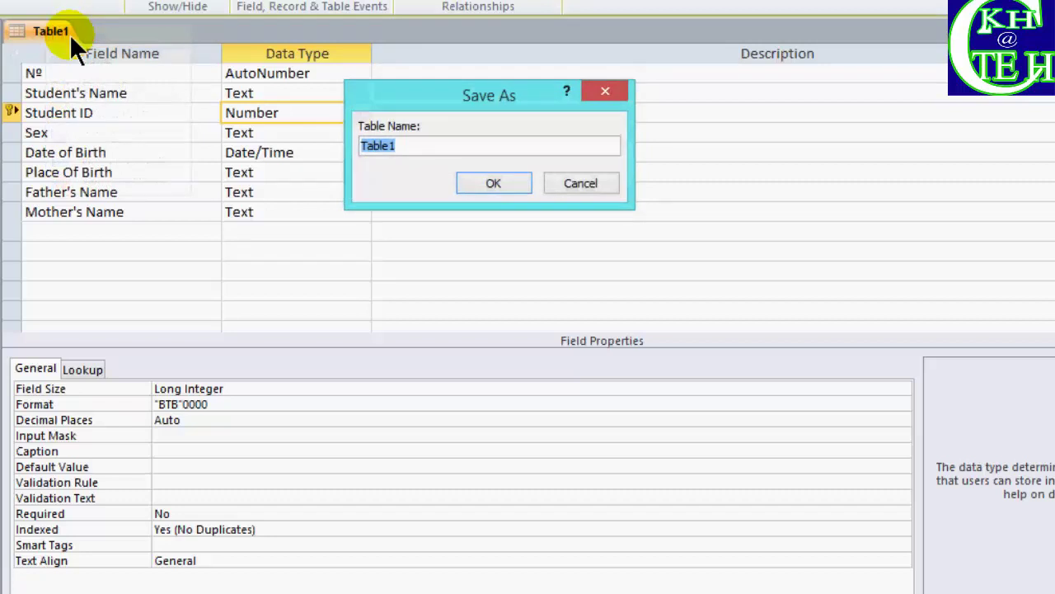
{"action": "type", "text": "T"}
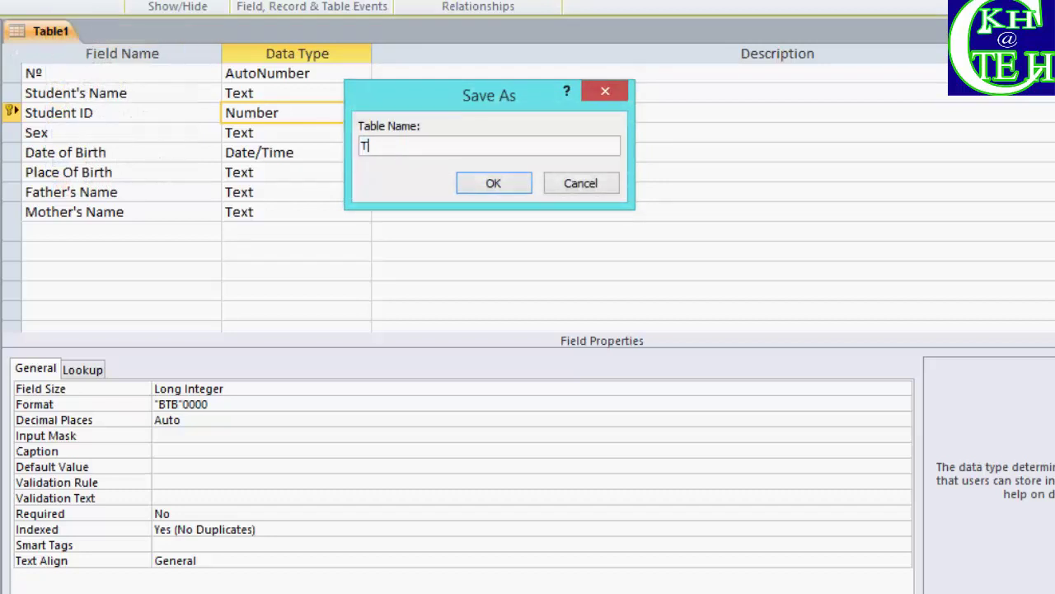
{"action": "type", "text": "BL Student List"}
{"action": "left_click", "coordinate": [482, 183]}
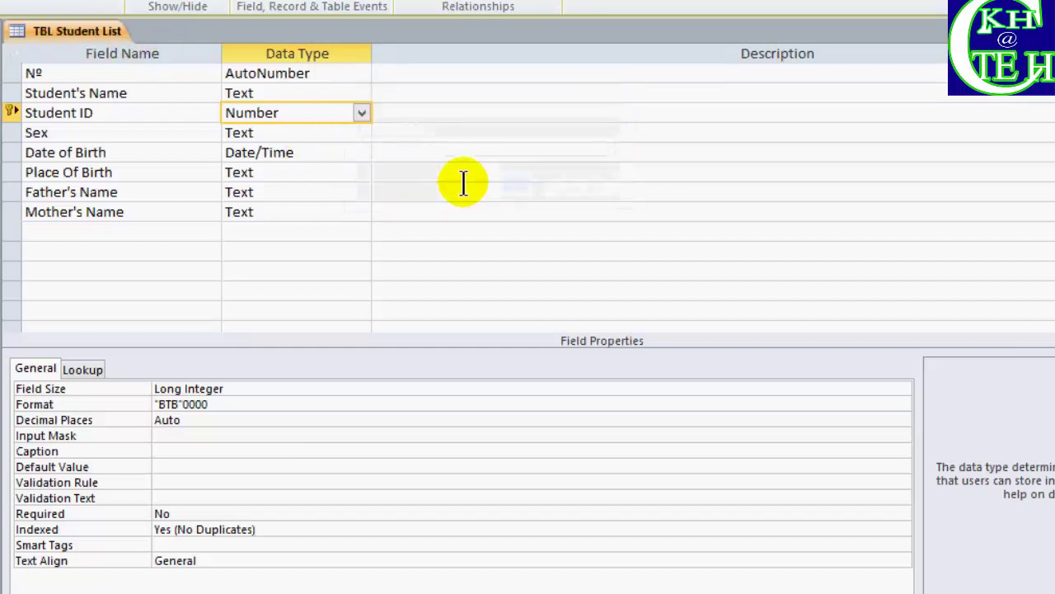
Switch the table to Datasheet View and widen the Student's Name column
{"action": "right_click", "coordinate": [81, 32]}
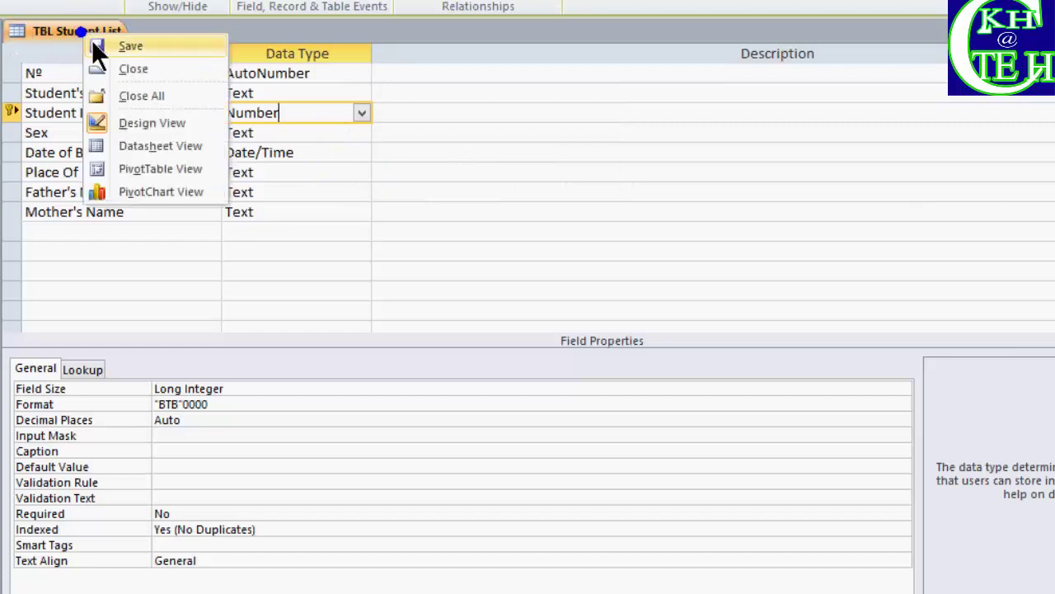
{"action": "left_click", "coordinate": [104, 69]}
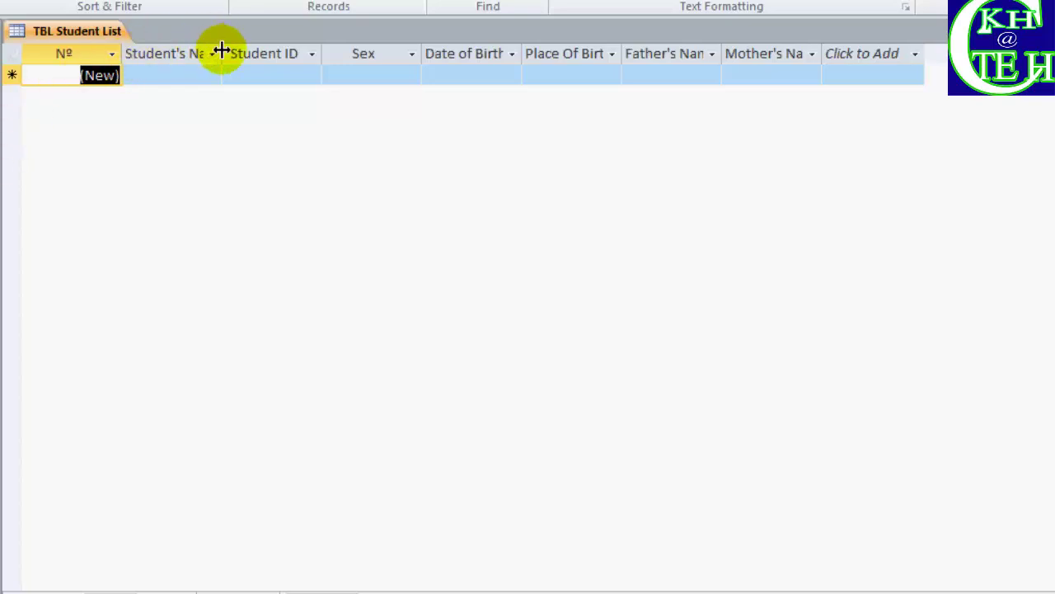
{"action": "left_click_drag", "start_coordinate": [221, 51], "coordinate": [263, 42]}
{"action": "left_click", "coordinate": [321, 53]}
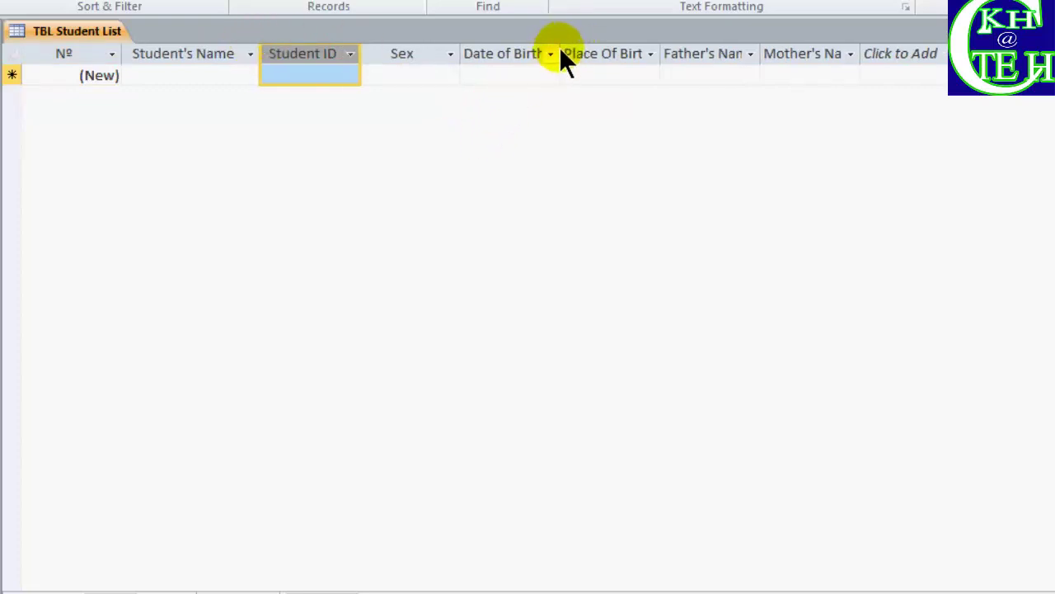
Widen the Date of Birth, Place Of Birth, Father's Name and Mother's Name columns
{"action": "left_click_drag", "start_coordinate": [560, 52], "coordinate": [588, 52]}
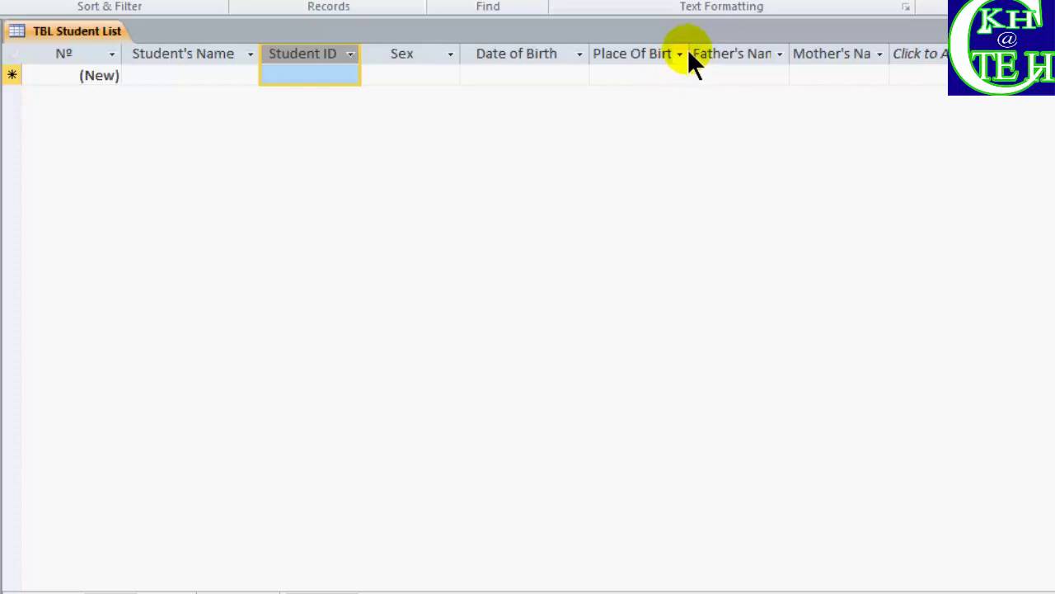
{"action": "left_click", "coordinate": [688, 50]}
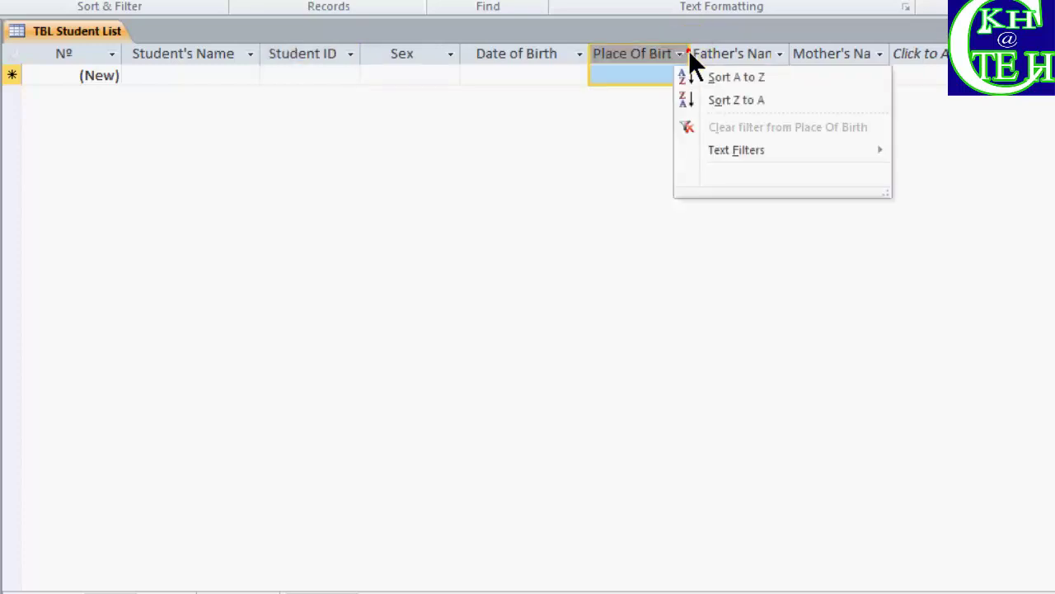
{"action": "left_click", "coordinate": [604, 122]}
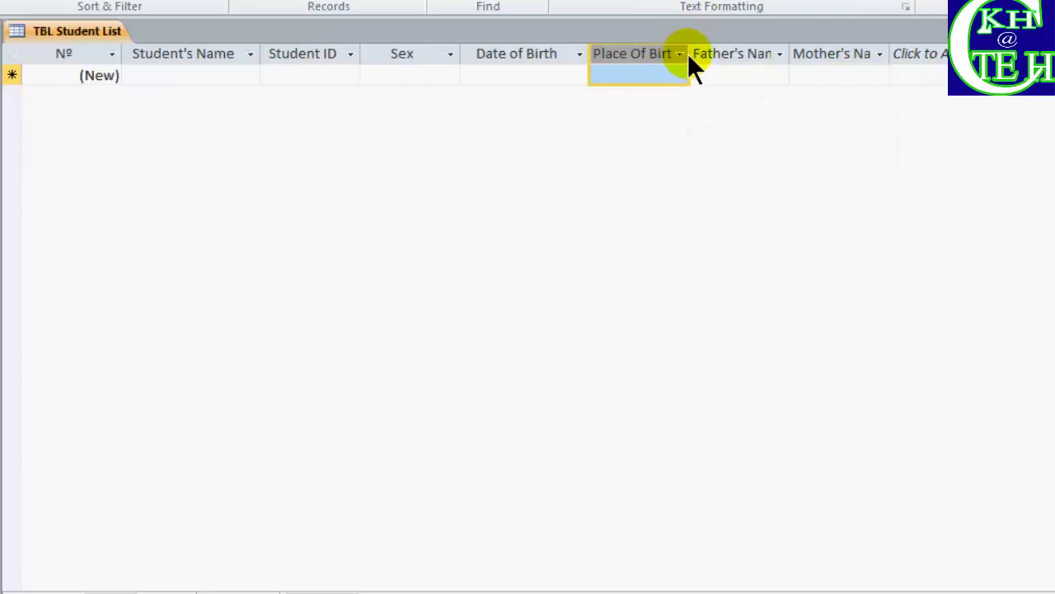
{"action": "left_click_drag", "start_coordinate": [690, 55], "coordinate": [713, 55]}
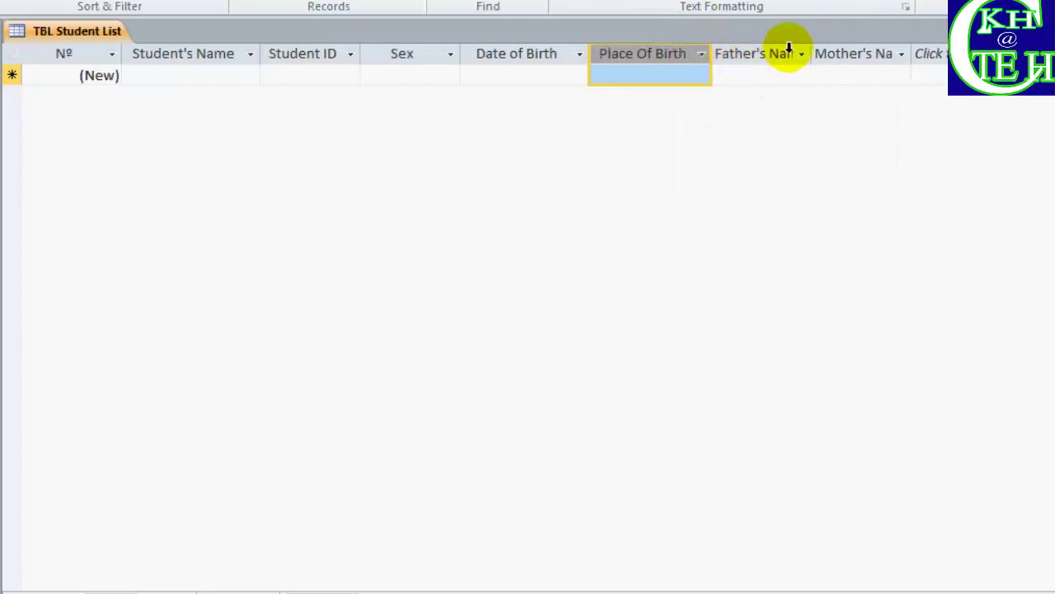
{"action": "left_click_drag", "start_coordinate": [812, 53], "coordinate": [829, 52]}
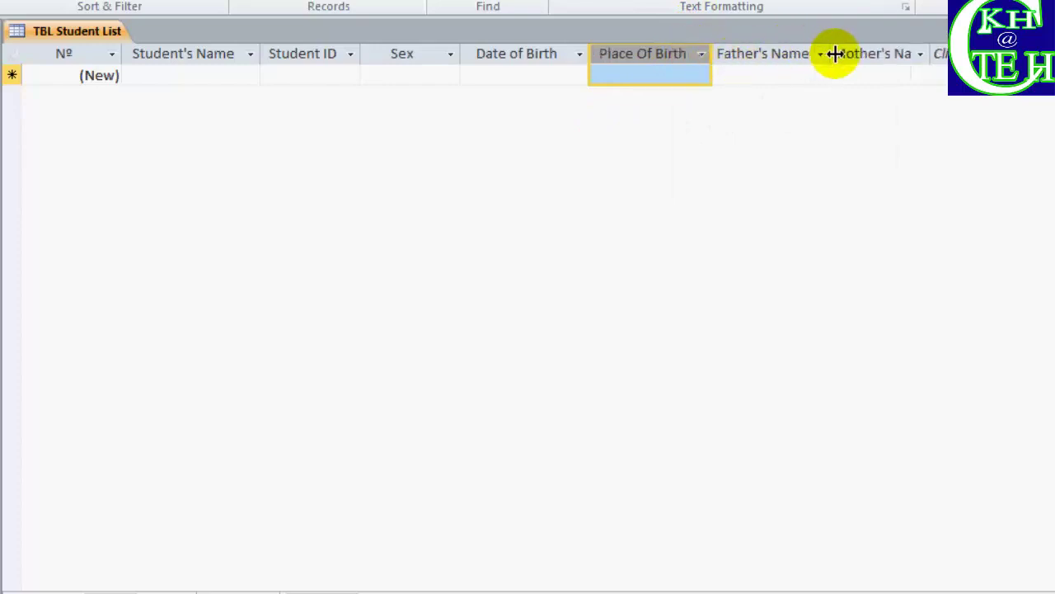
{"action": "left_click_drag", "start_coordinate": [931, 55], "coordinate": [946, 53]}
{"action": "left_click", "coordinate": [952, 53]}
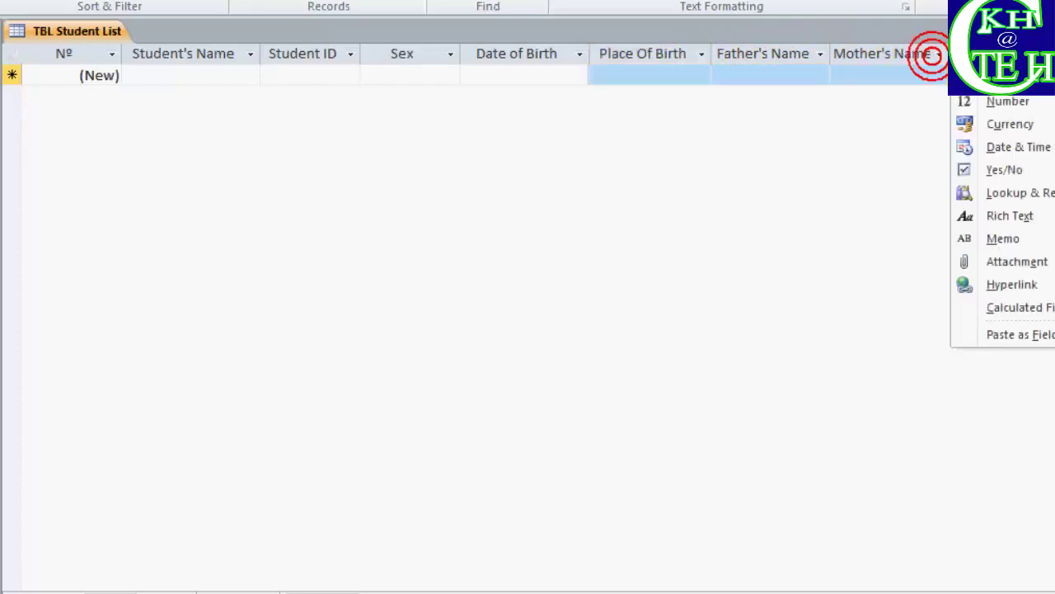
{"action": "left_click", "coordinate": [720, 124]}
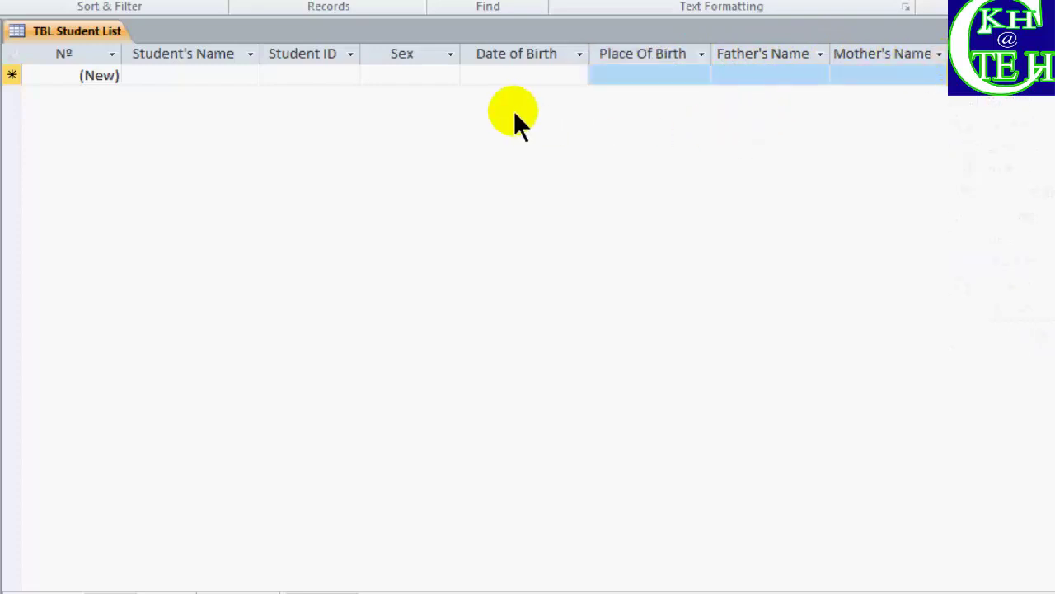
Enter the student's full name and the student ID in the first record
{"action": "left_click", "coordinate": [200, 74]}
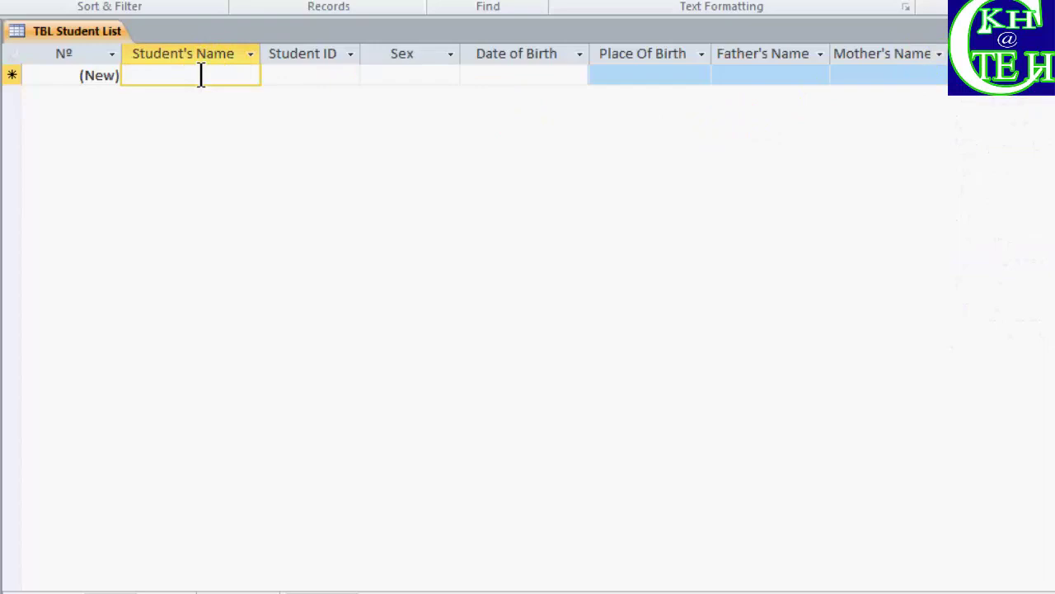
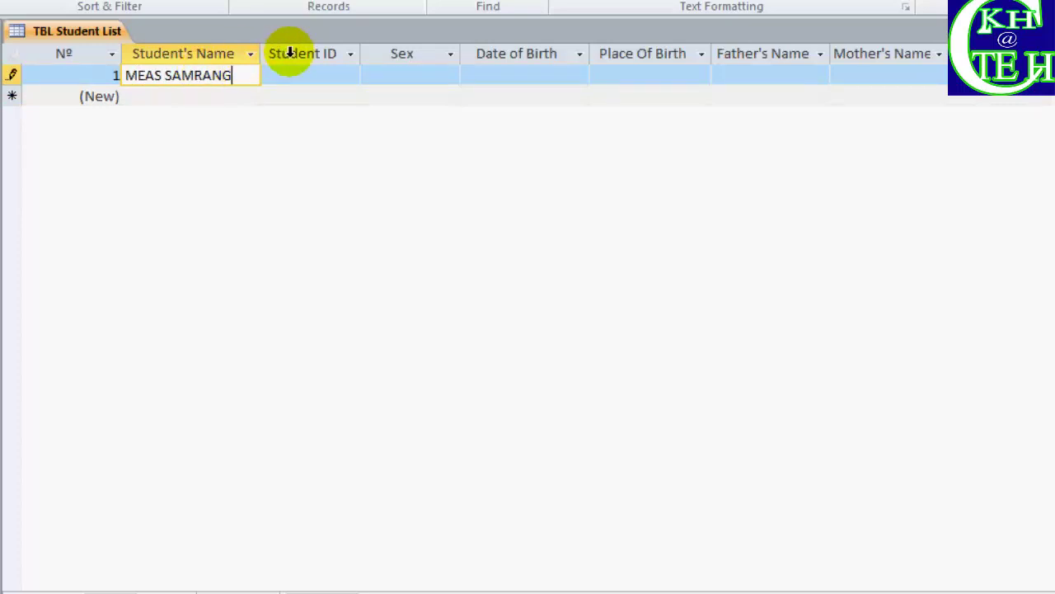
{"action": "left_click", "coordinate": [300, 75]}
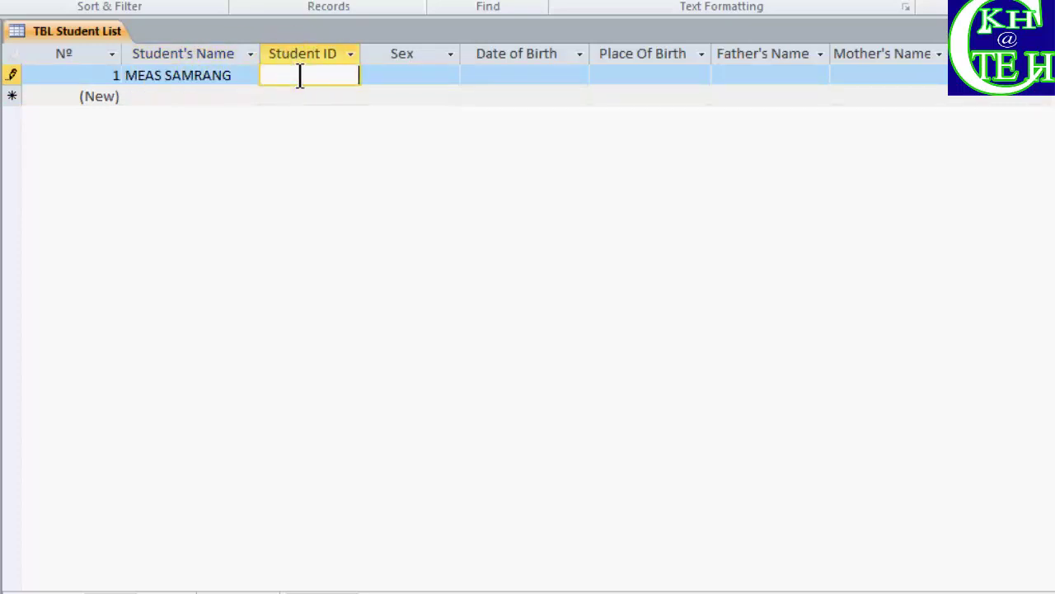
{"action": "left_click", "coordinate": [300, 75]}
{"action": "type", "text": "1"}
{"action": "left_click", "coordinate": [406, 71]}
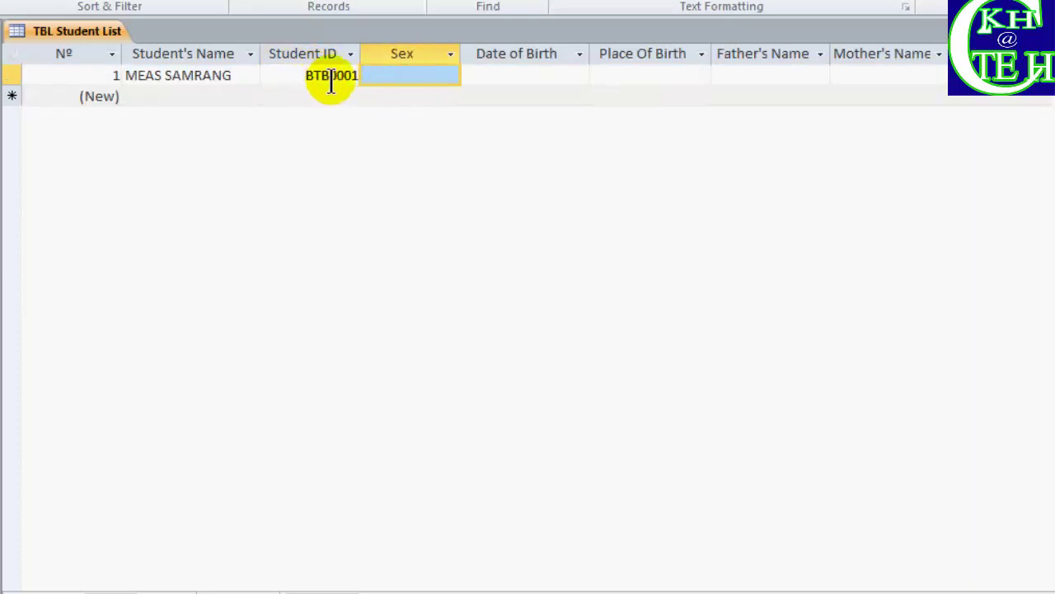
Set the first record's Sex to Male
{"action": "left_click", "coordinate": [408, 80]}
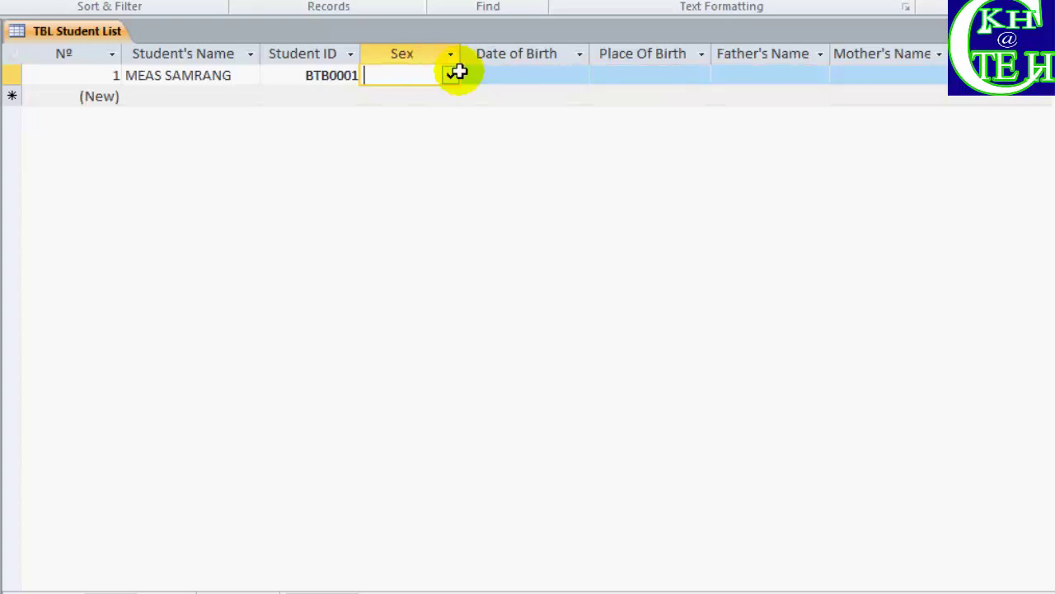
{"action": "left_click", "coordinate": [450, 75]}
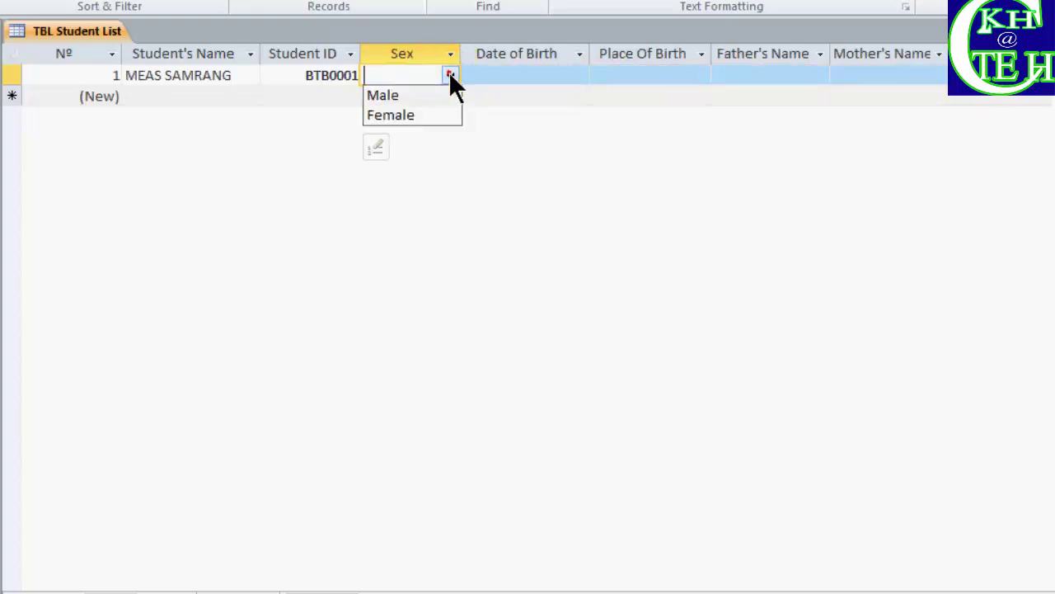
{"action": "left_click", "coordinate": [412, 97]}
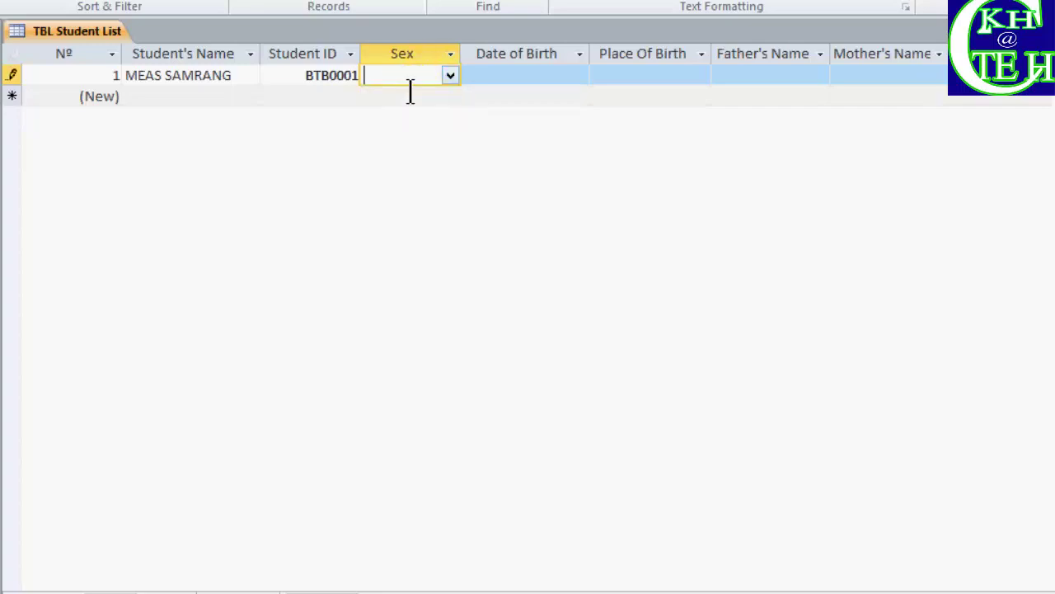
{"action": "left_click", "coordinate": [518, 78]}
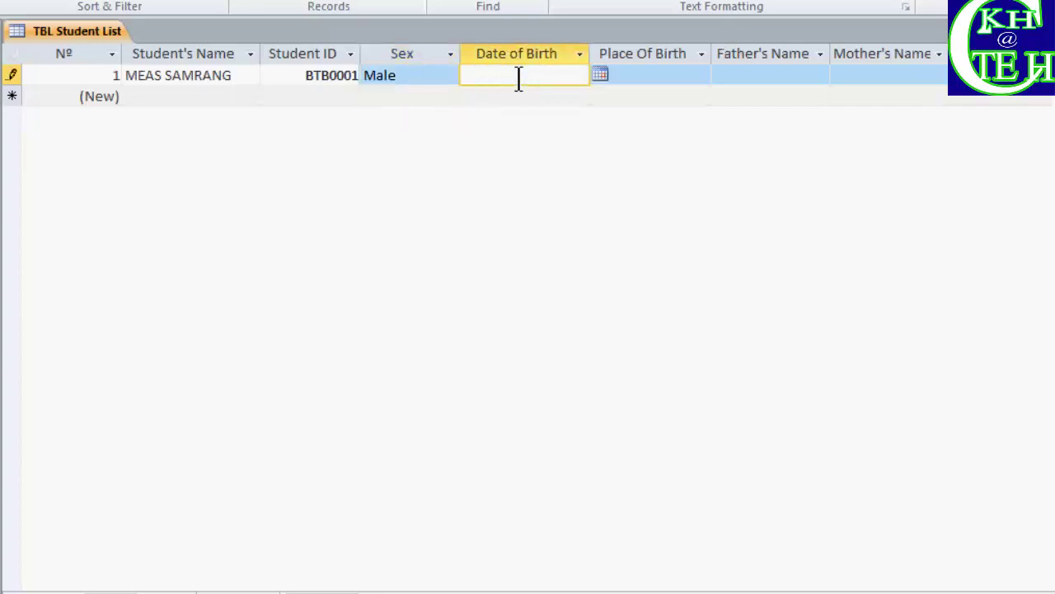
{"action": "left_click", "coordinate": [518, 78]}
{"action": "type", "text": "05"}
{"action": "type", "text": "/0"}
{"action": "type", "text": "6"}
{"action": "type", "text": "/"}
{"action": "type", "text": "98"}
{"action": "left_click", "coordinate": [624, 74]}
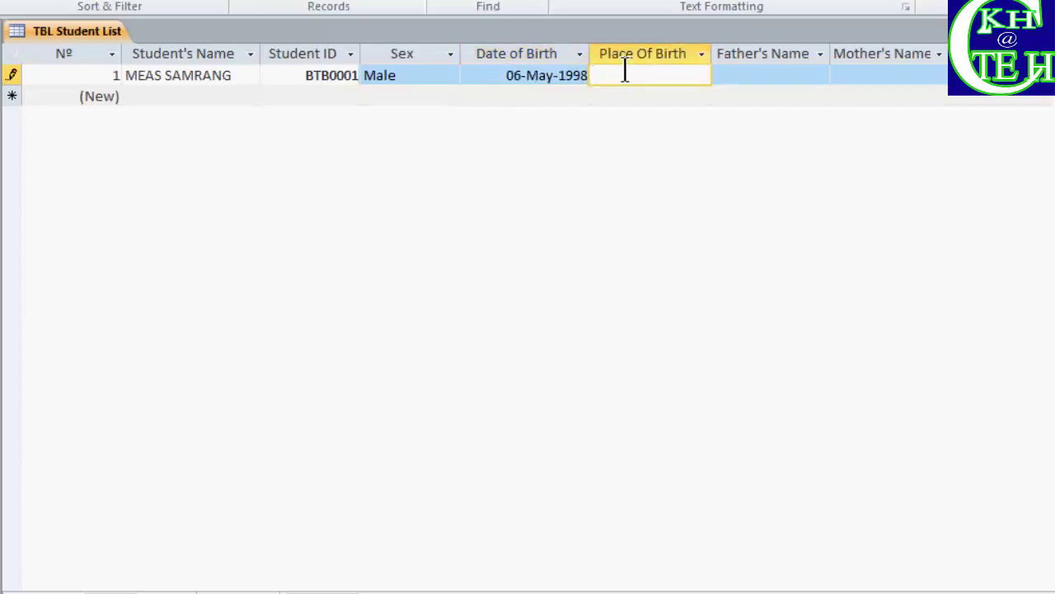
{"action": "type", "text": "BTB"}
Fill in the father's and mother's full names, then commit the record
{"action": "left_click", "coordinate": [776, 79]}
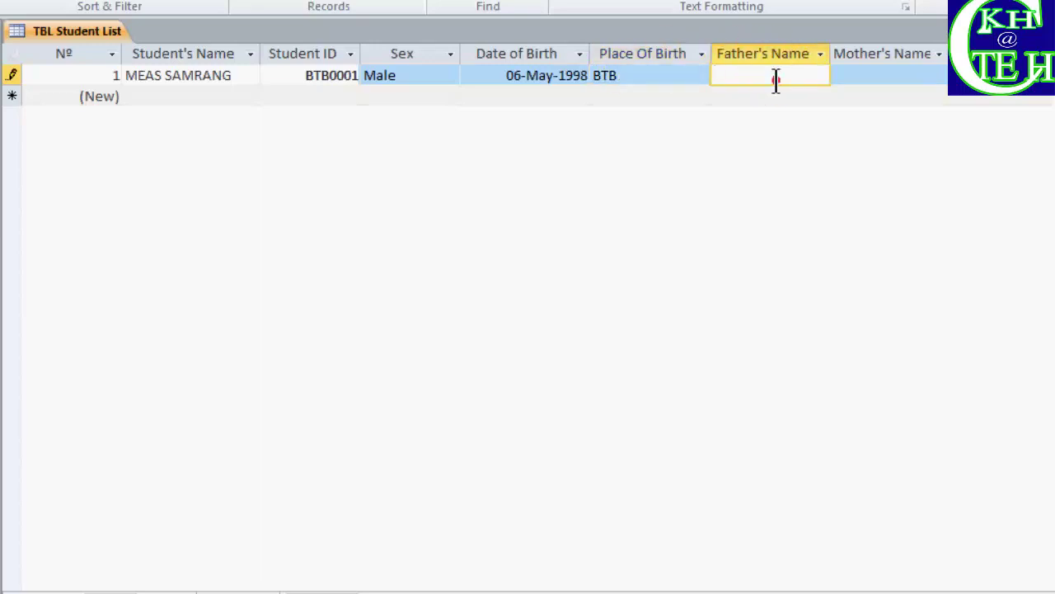
{"action": "left_click", "coordinate": [776, 78]}
{"action": "left_click", "coordinate": [858, 80]}
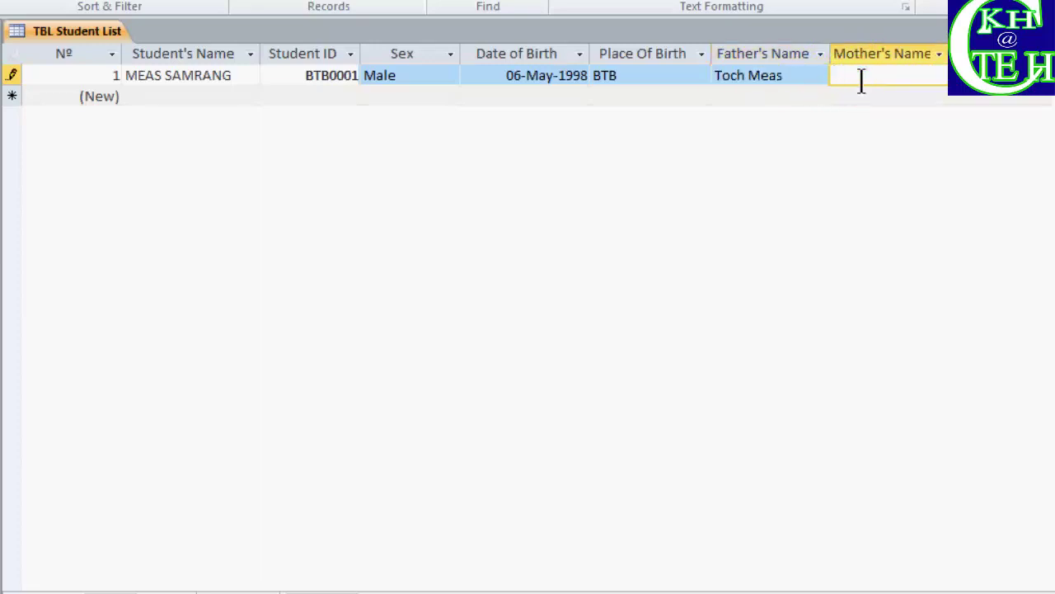
{"action": "left_click", "coordinate": [173, 96]}
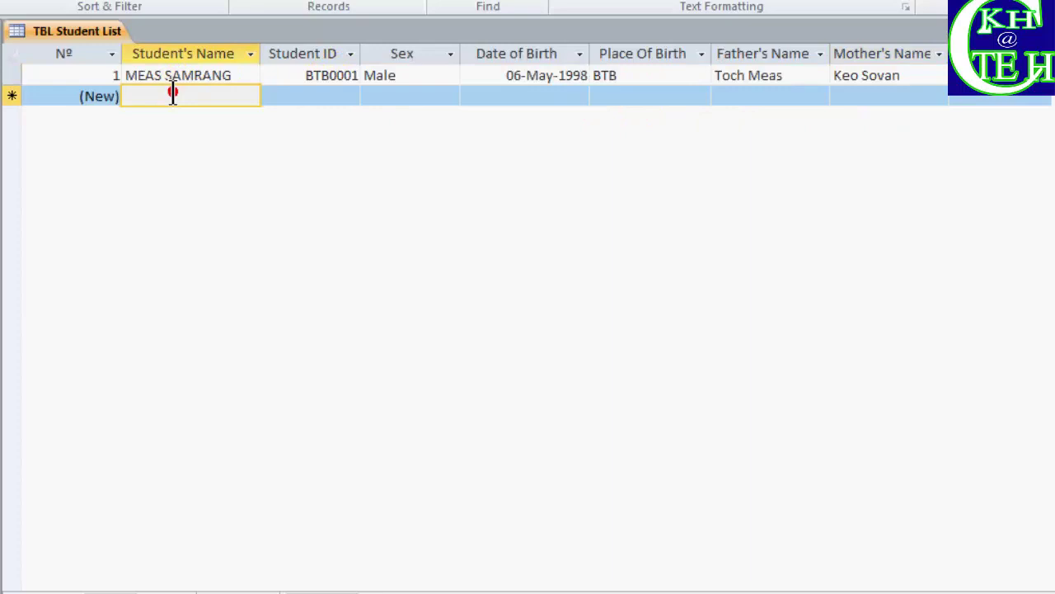
{"action": "left_click", "coordinate": [173, 94]}
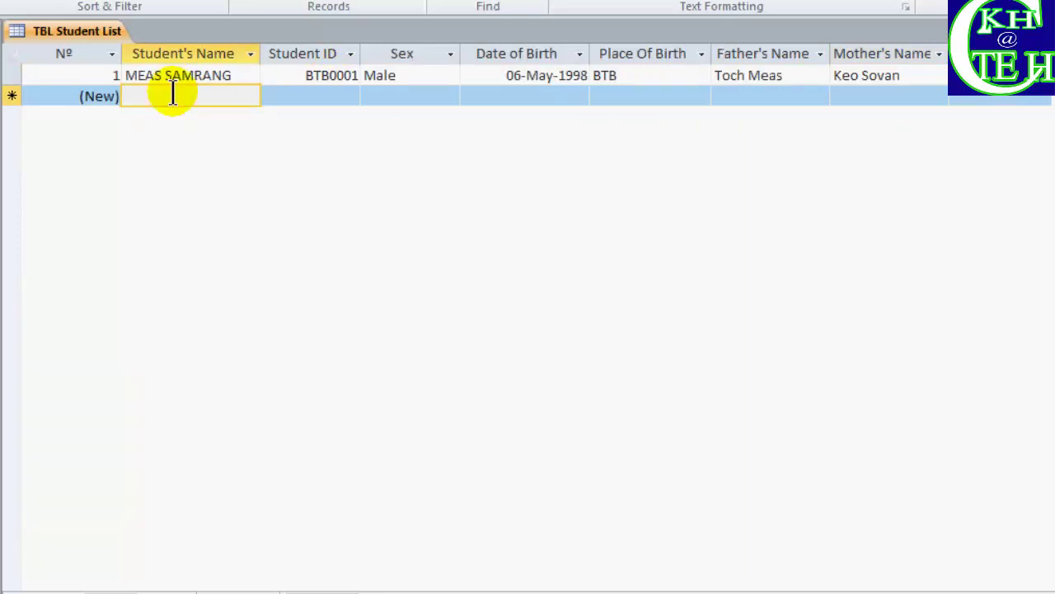